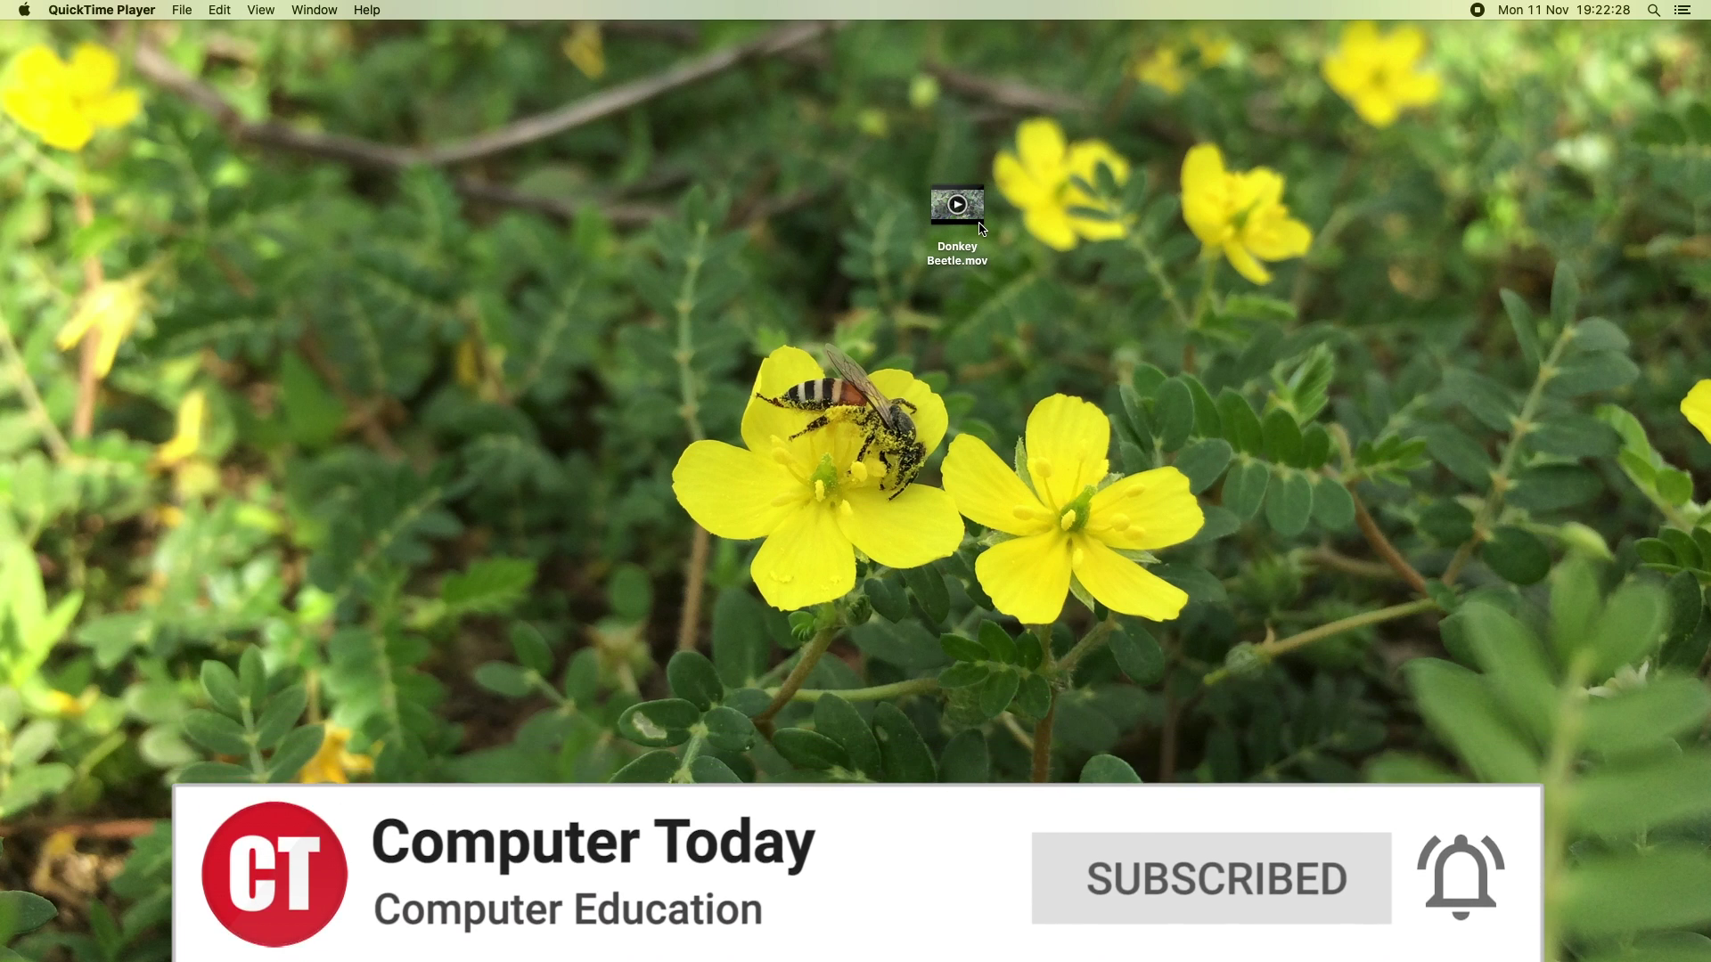
Open Donkey Beetle.mov in VLC, quit, relaunch VLC from Spotlight, and quit it again.
double_click(981, 220)
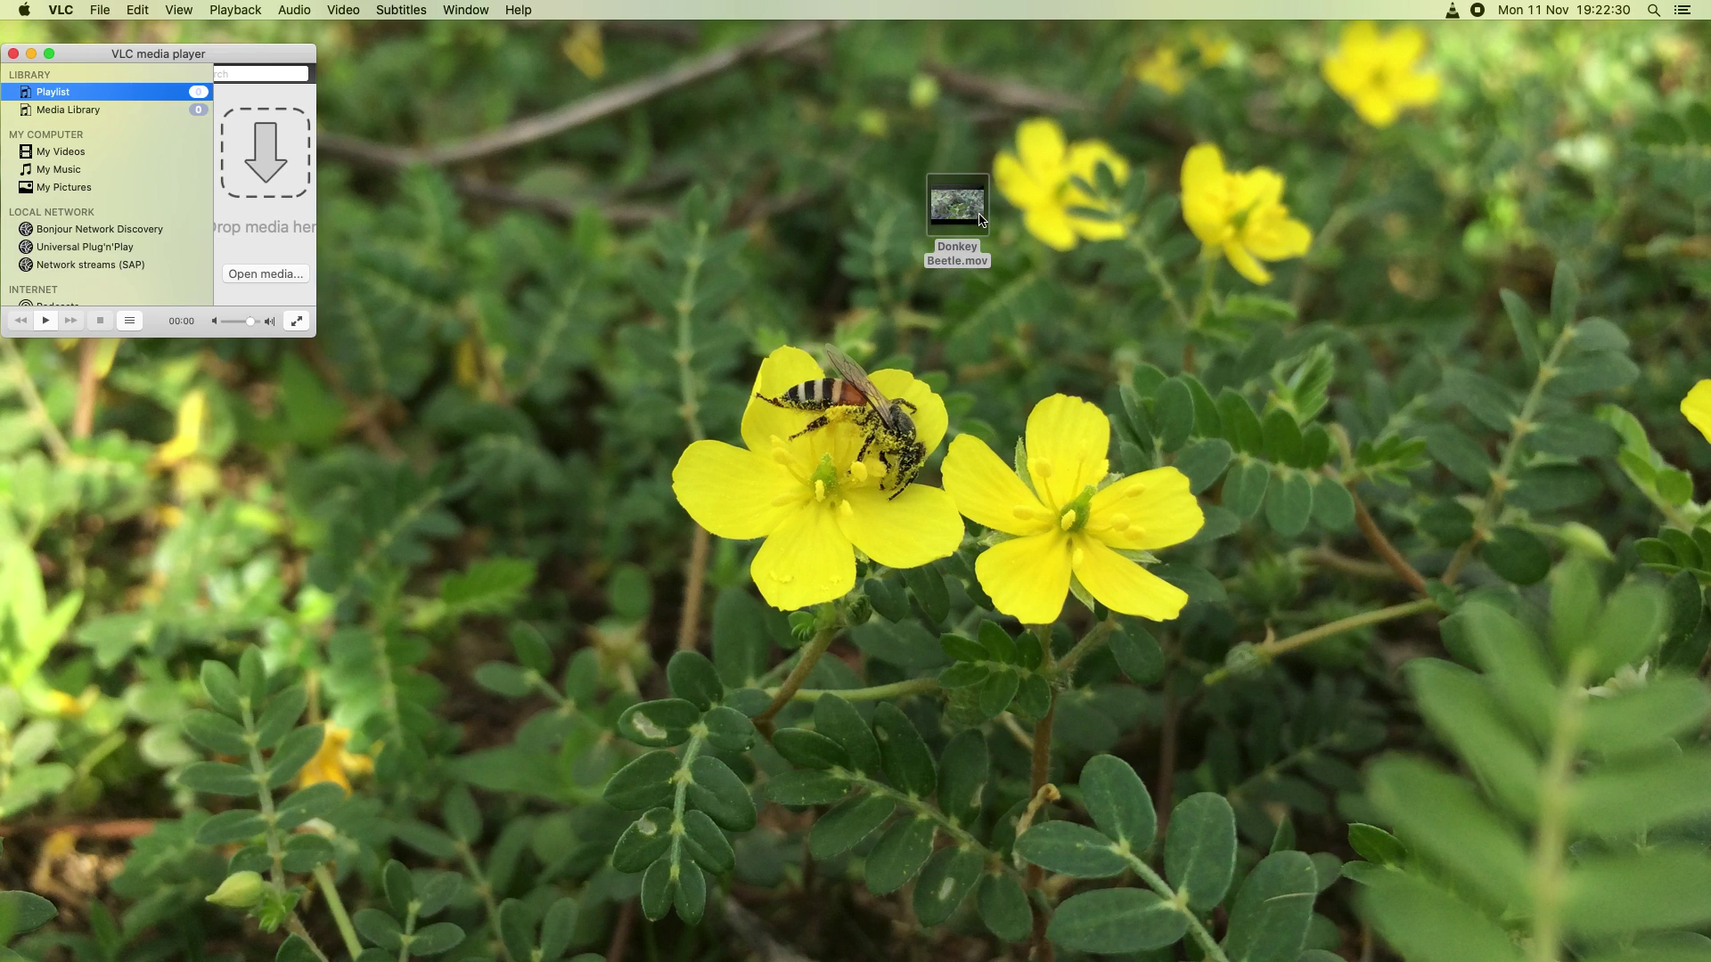
key("super+q")
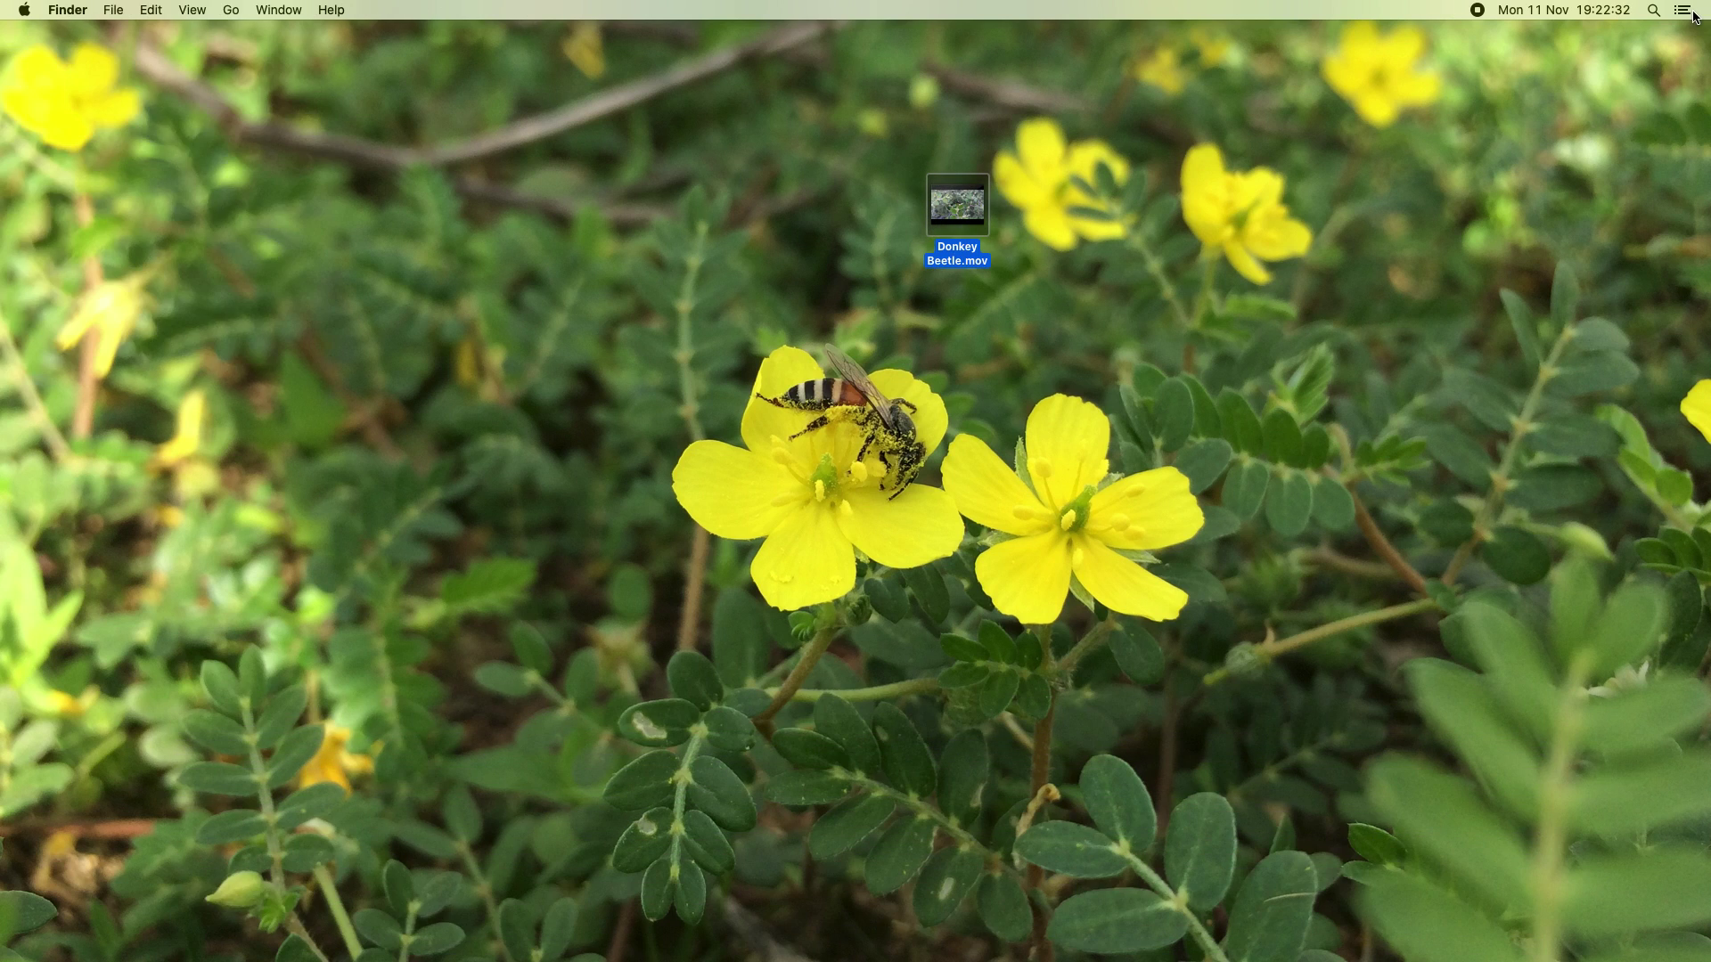
left_click(1655, 10)
type("vlc")
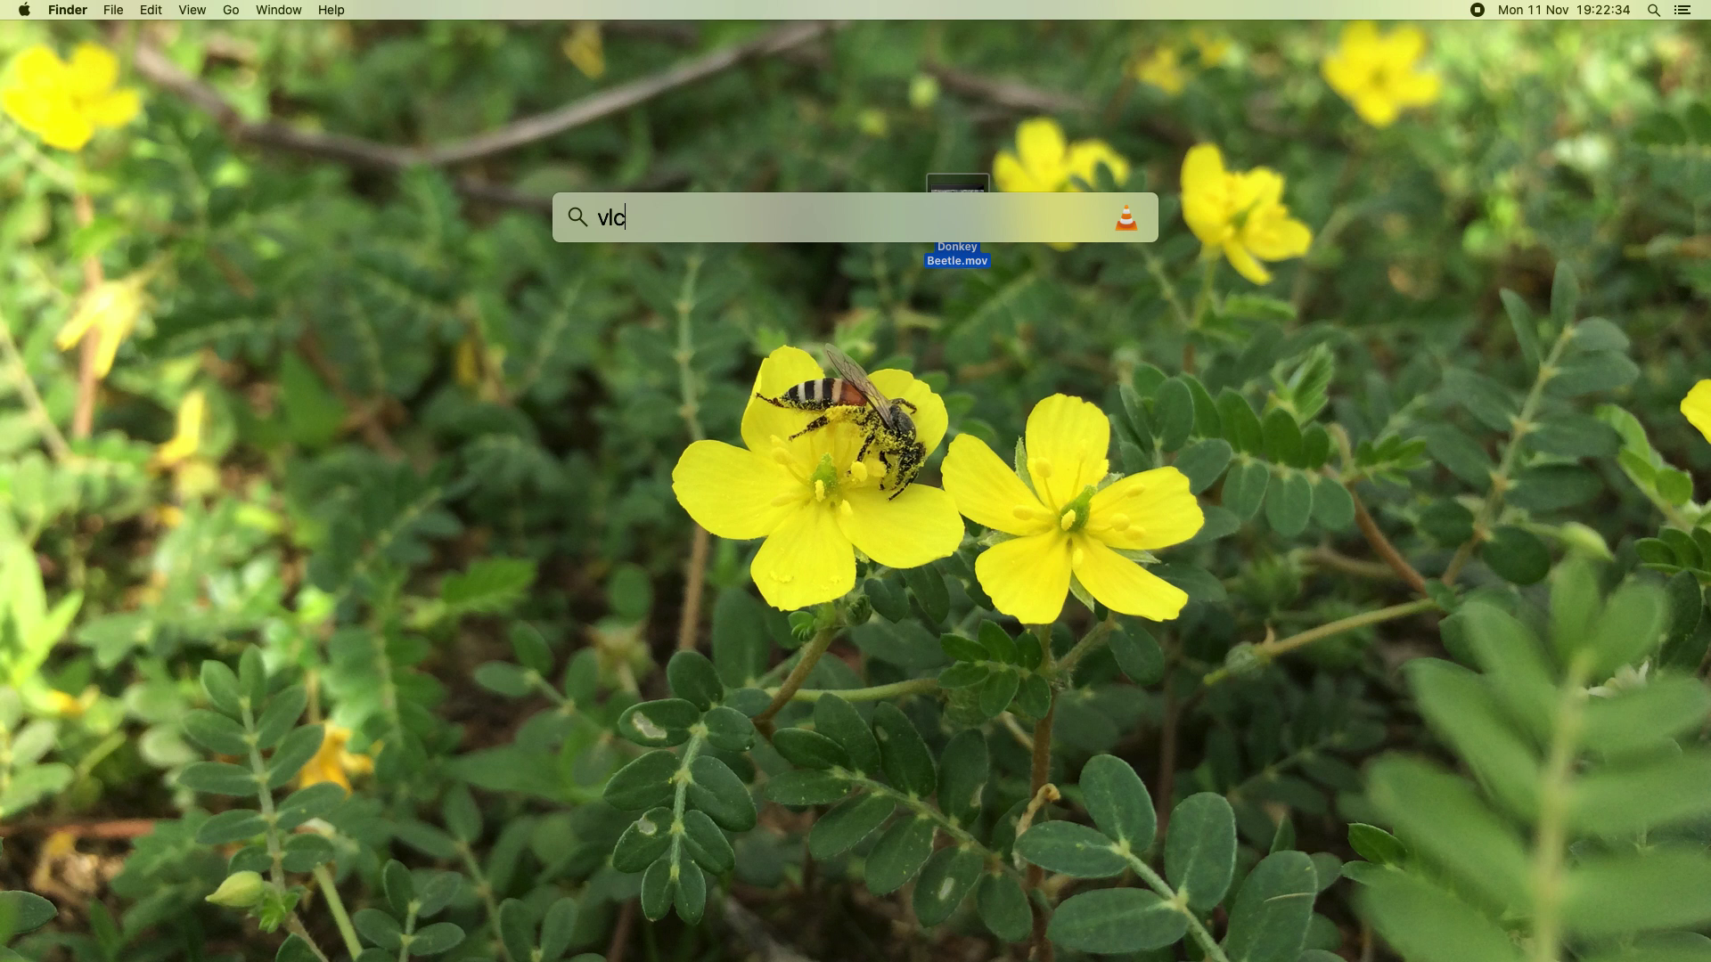
key("Return")
key("super+q")
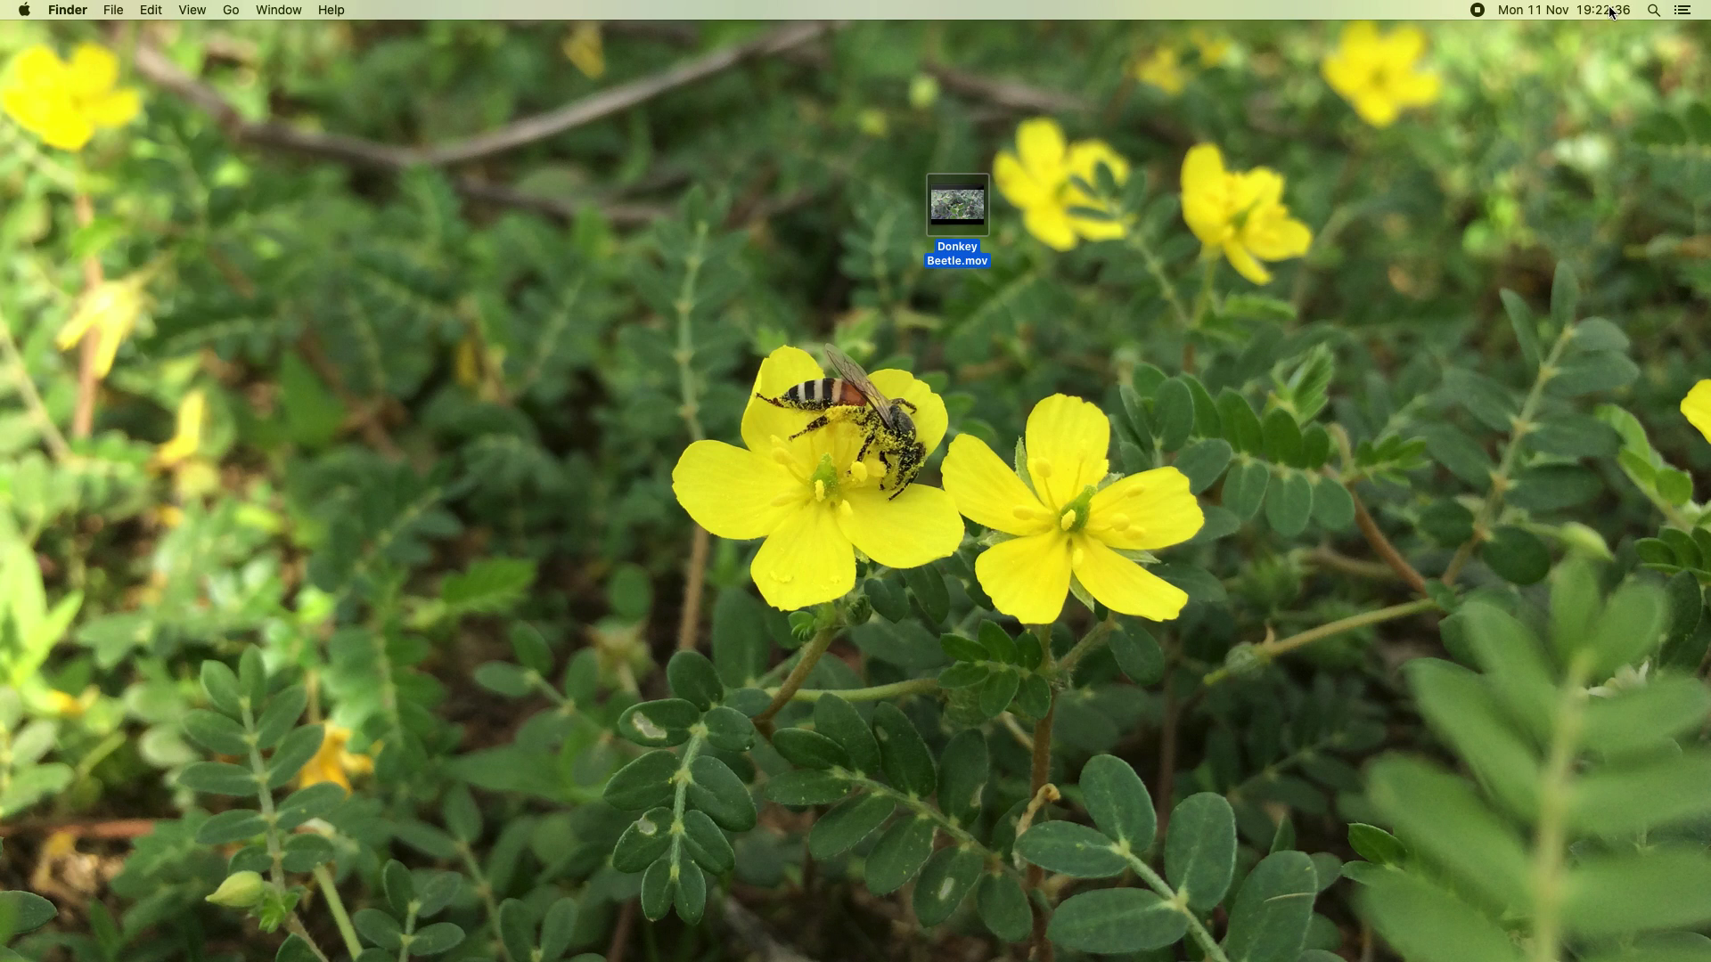
left_click(1000, 243)
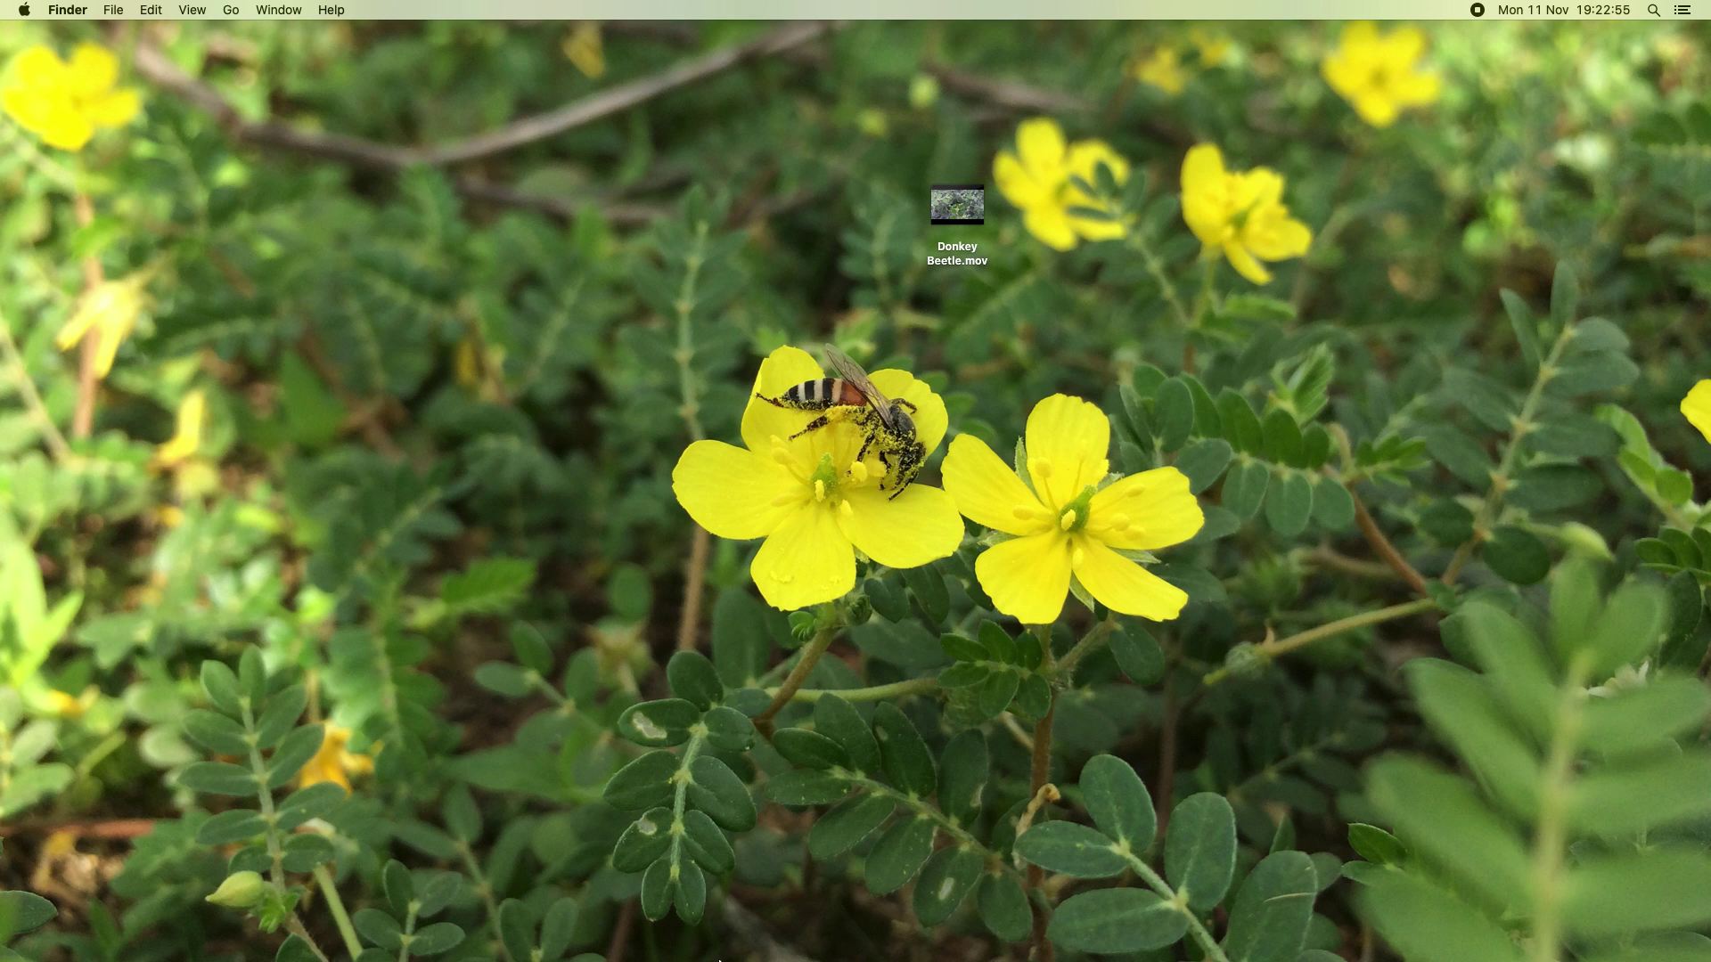
mouse_move(807, 910)
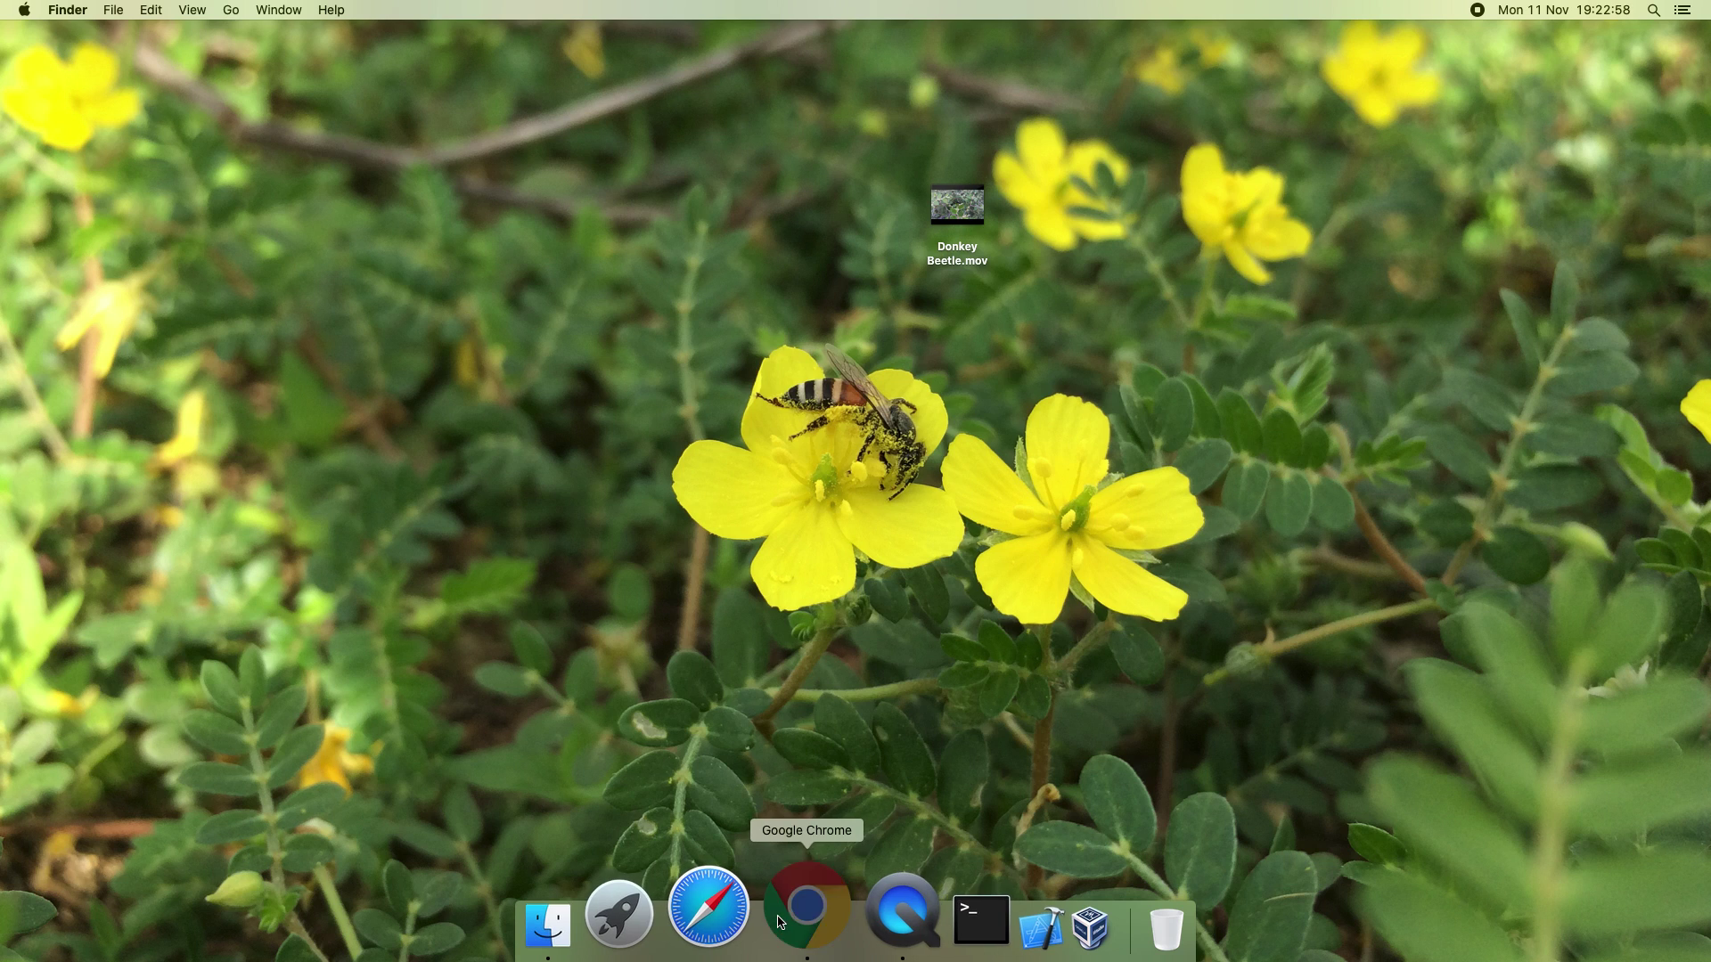
Open Chrome, go to freemacsoft.net, and open the AppCleaner product page.
left_click(780, 922)
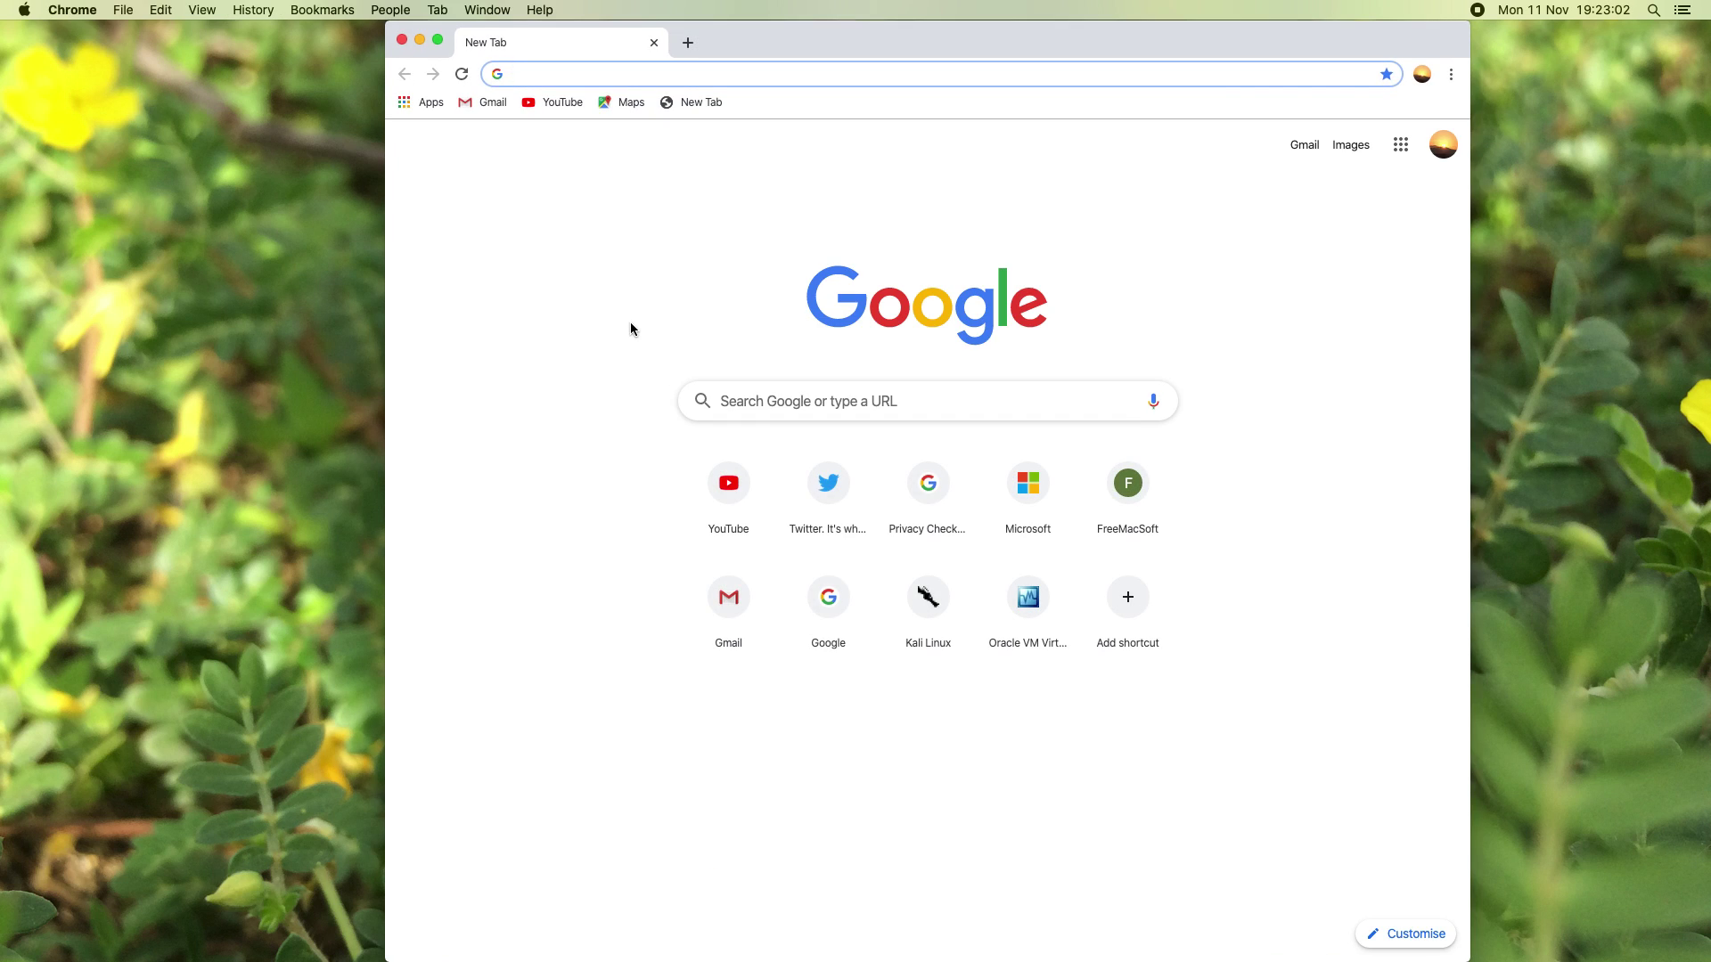
type("freemacsoft.net")
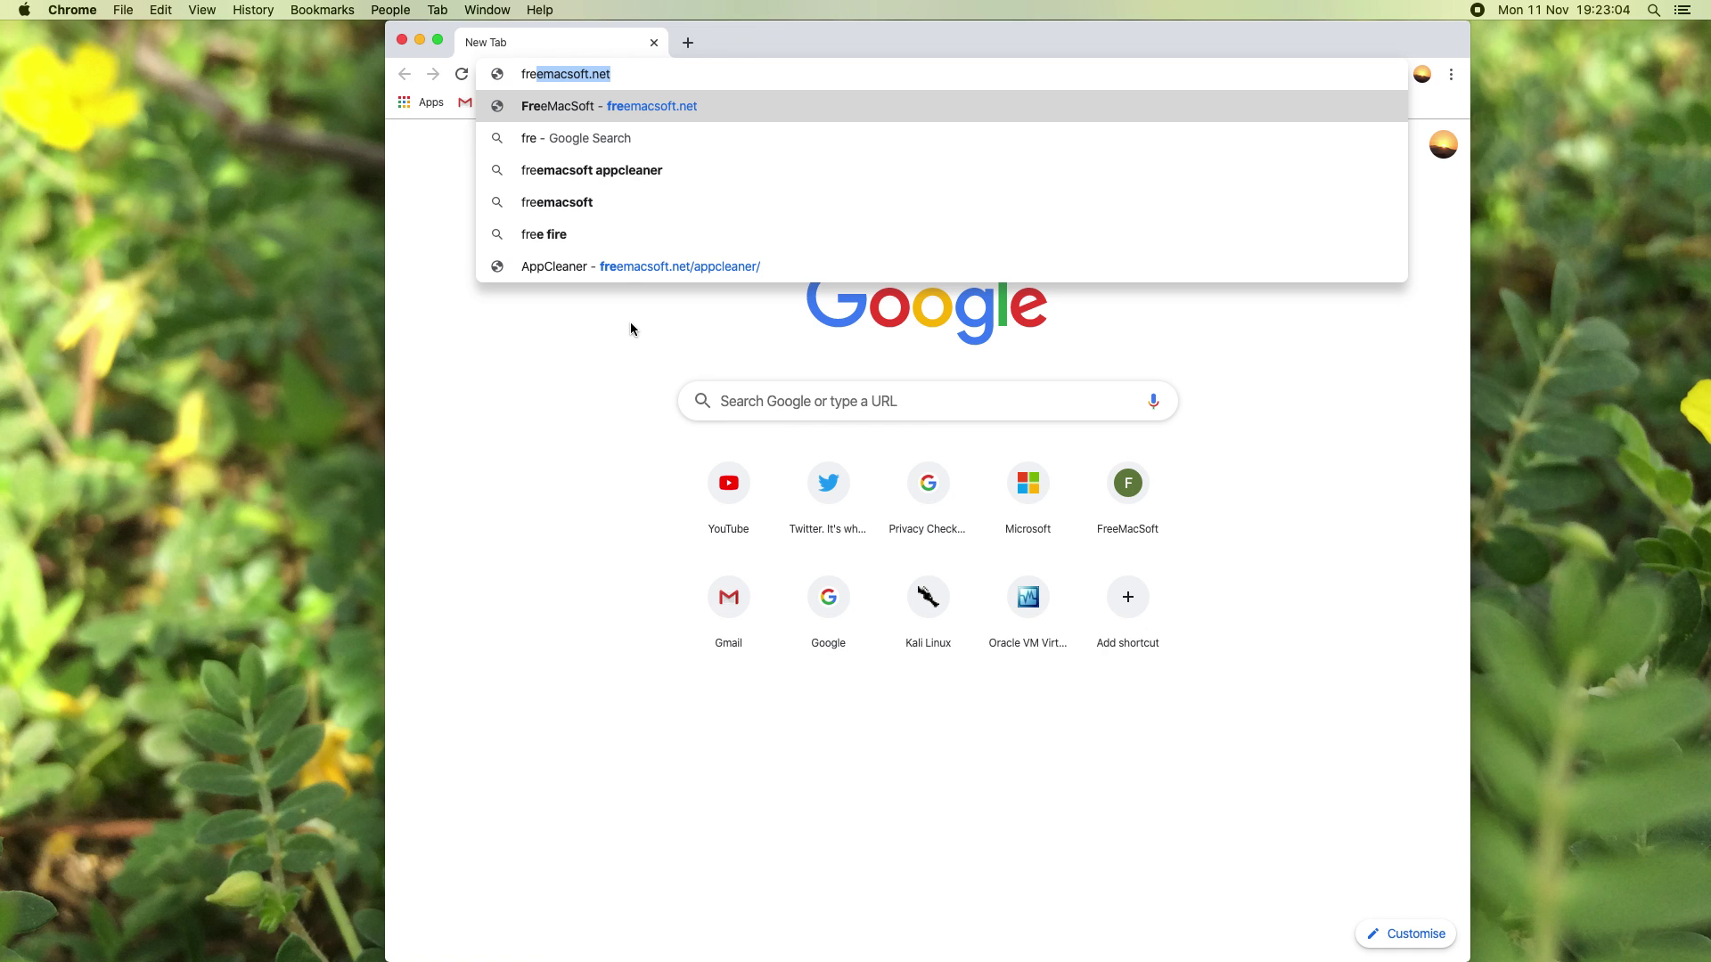
left_click(619, 67)
key("Return")
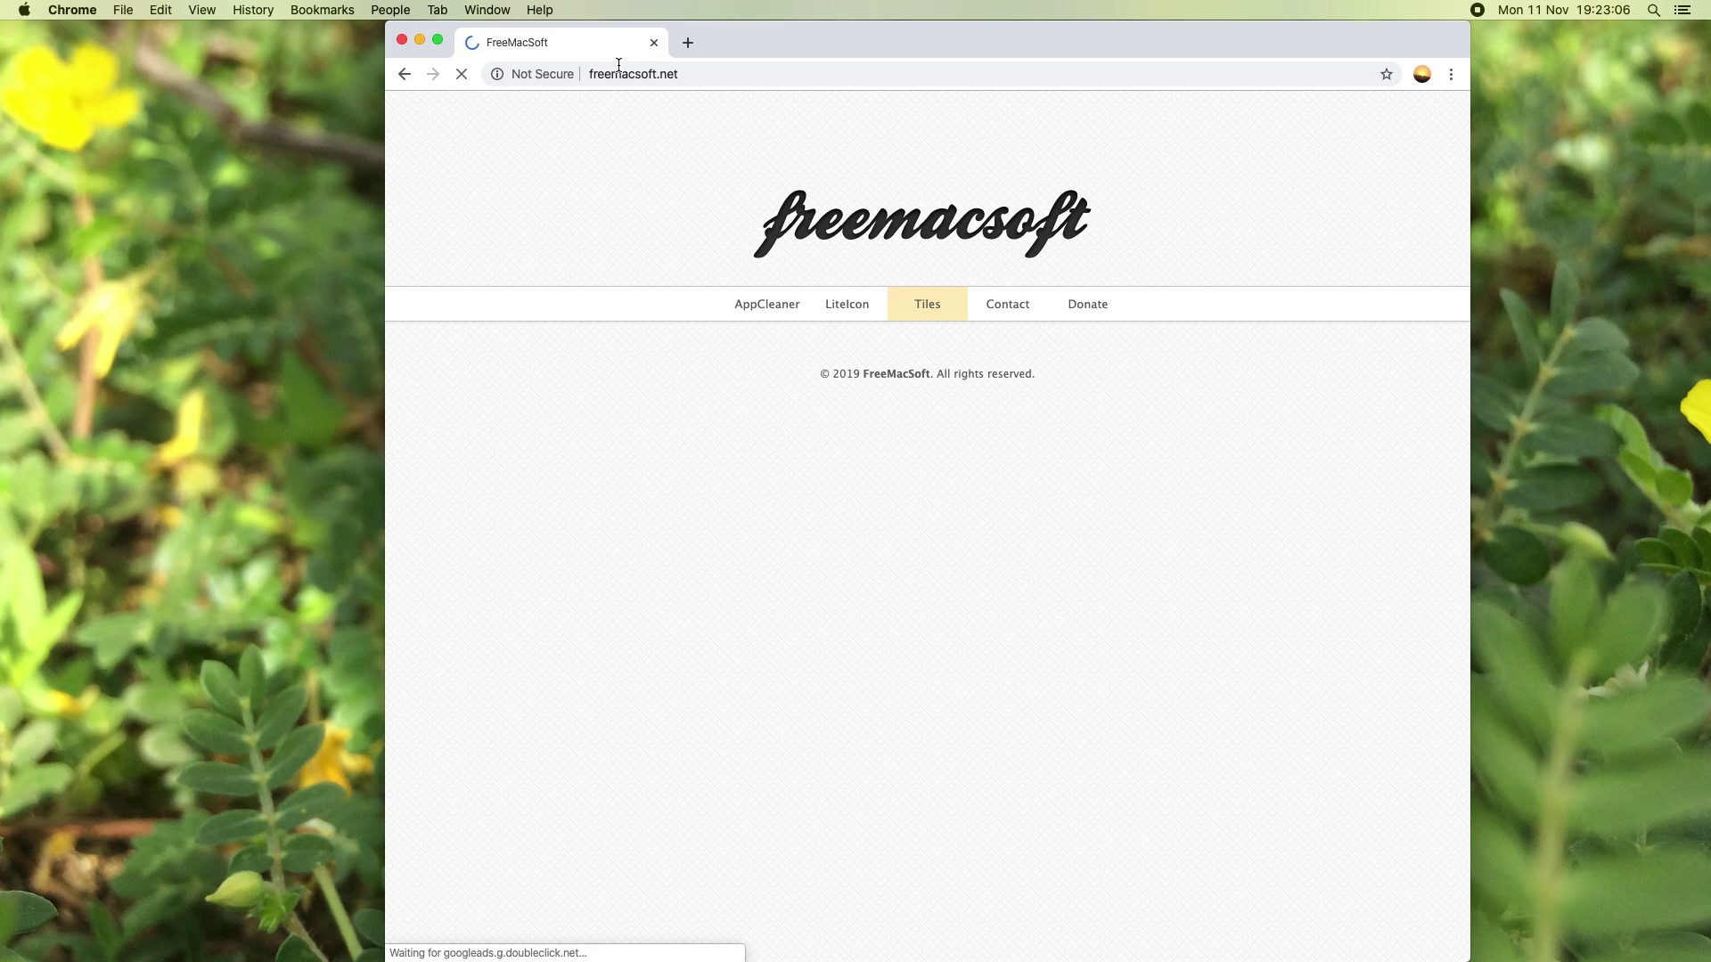
left_click(767, 307)
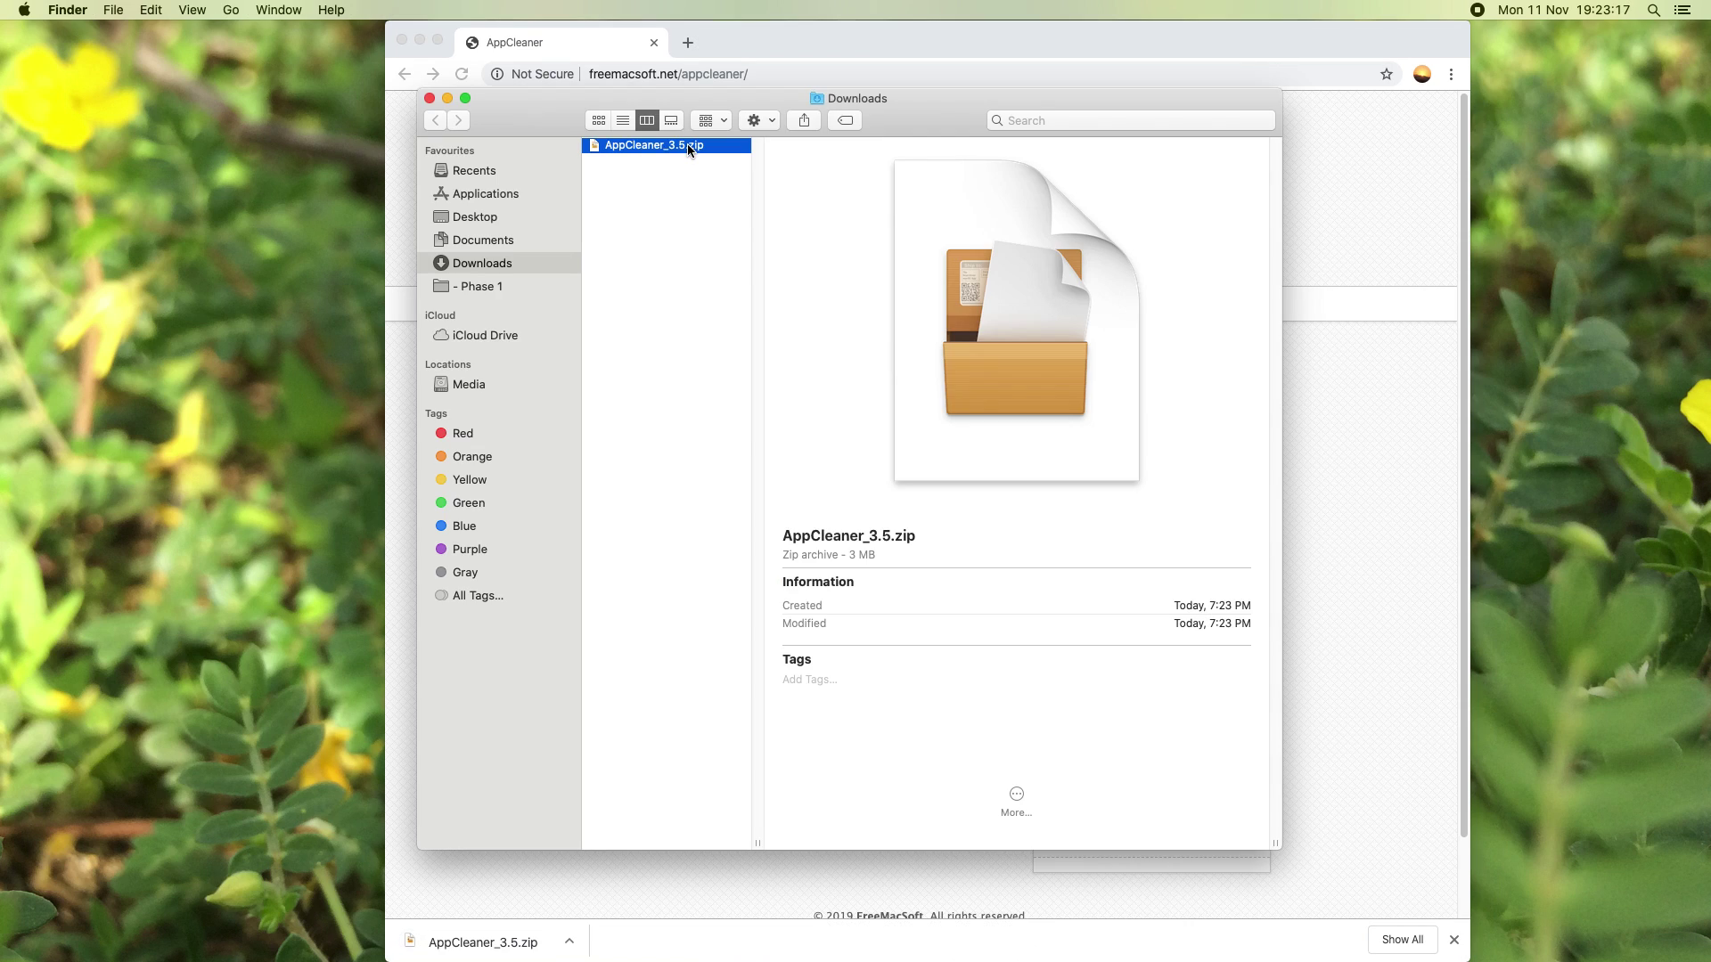
Unzip AppCleaner_3.5.zip and launch AppCleaner, confirming the downloaded-app warning.
double_click(690, 150)
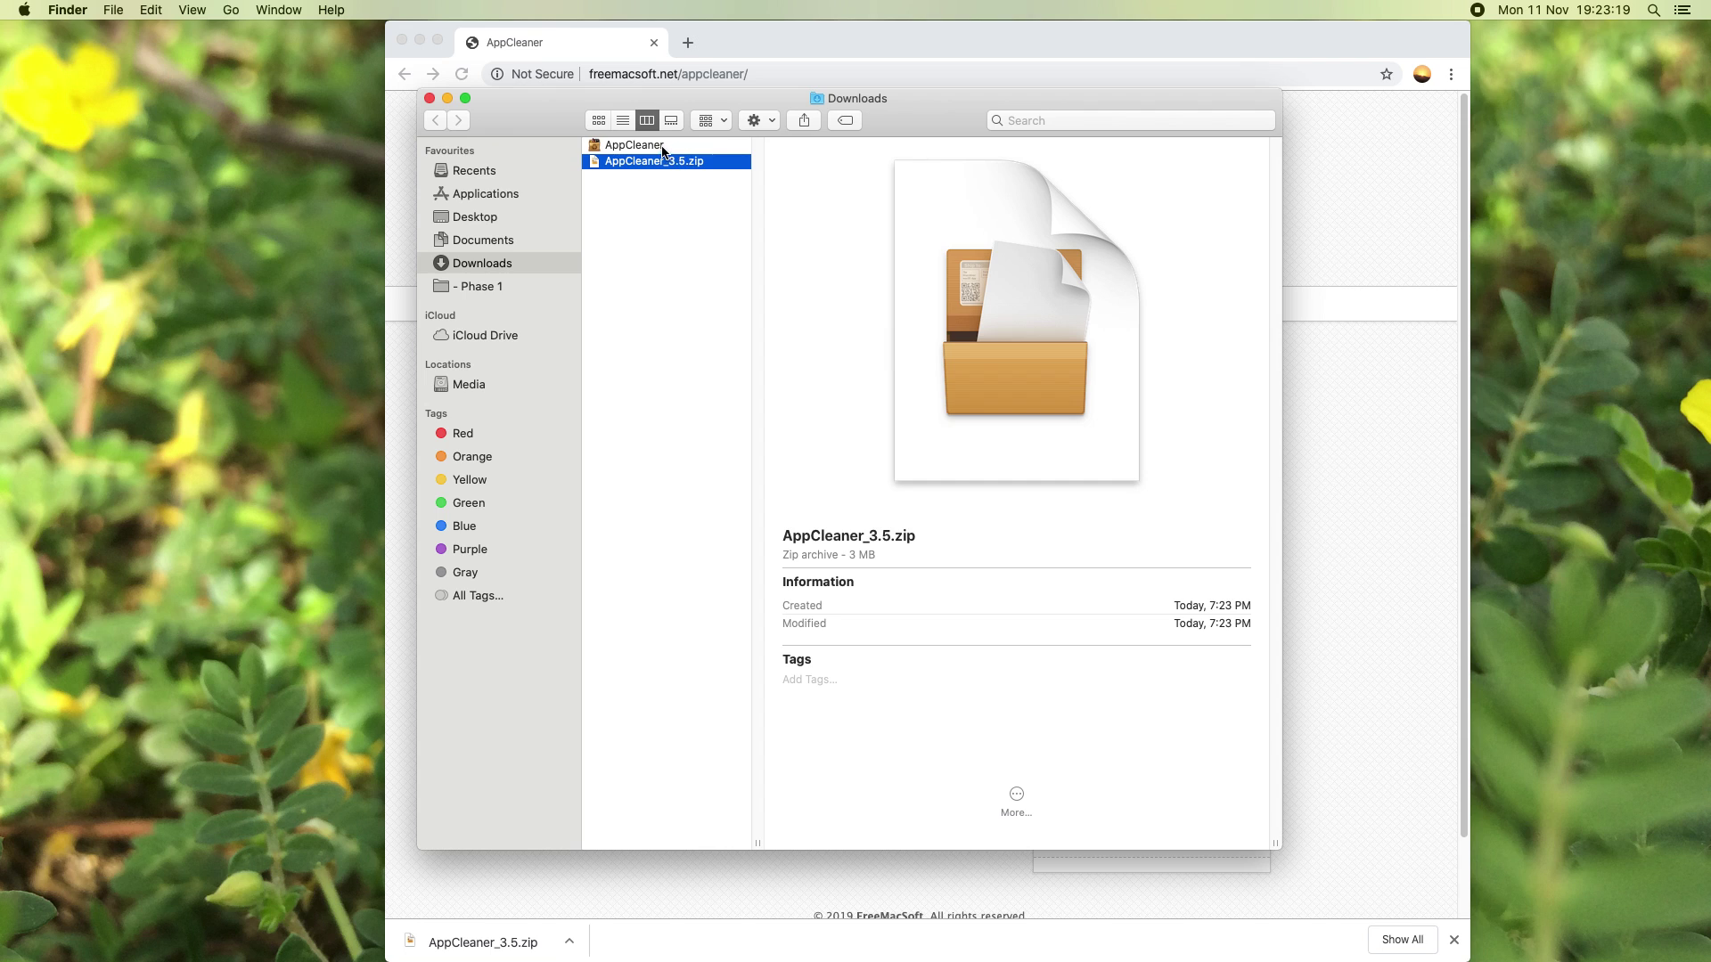
left_click(628, 146)
double_click(628, 148)
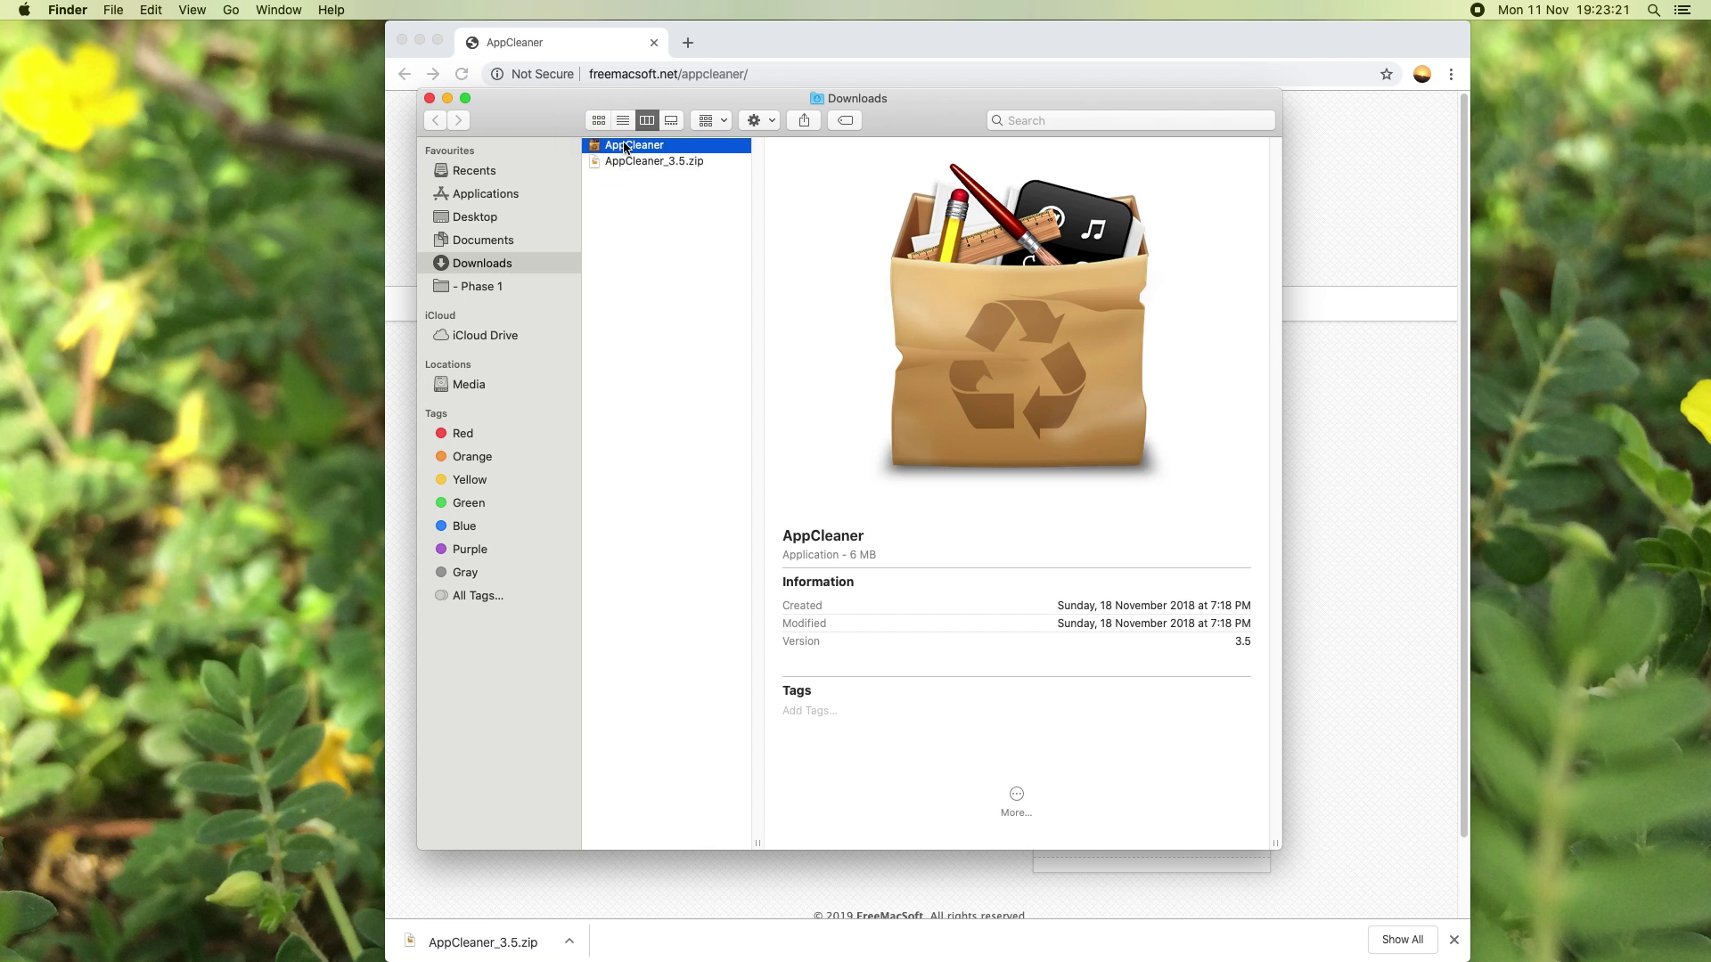
left_click(1016, 346)
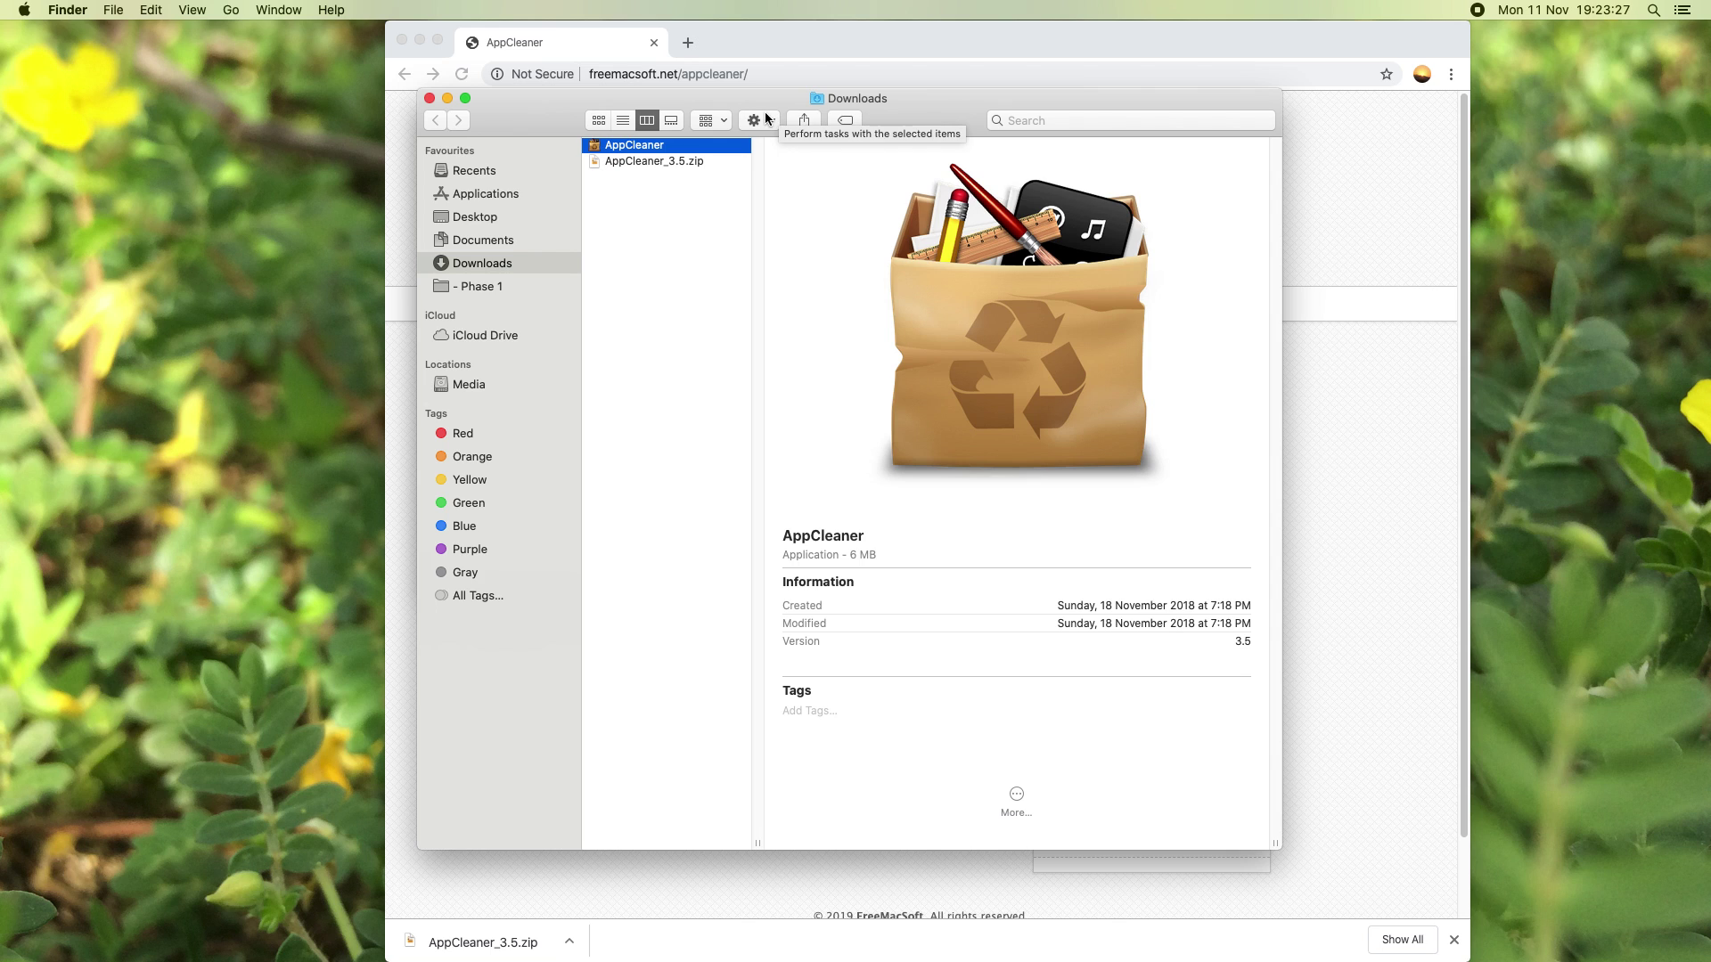
Place Finder left and AppCleaner right, and show the Applications folder.
left_click_drag(801, 104, 523, 151)
left_click(919, 133)
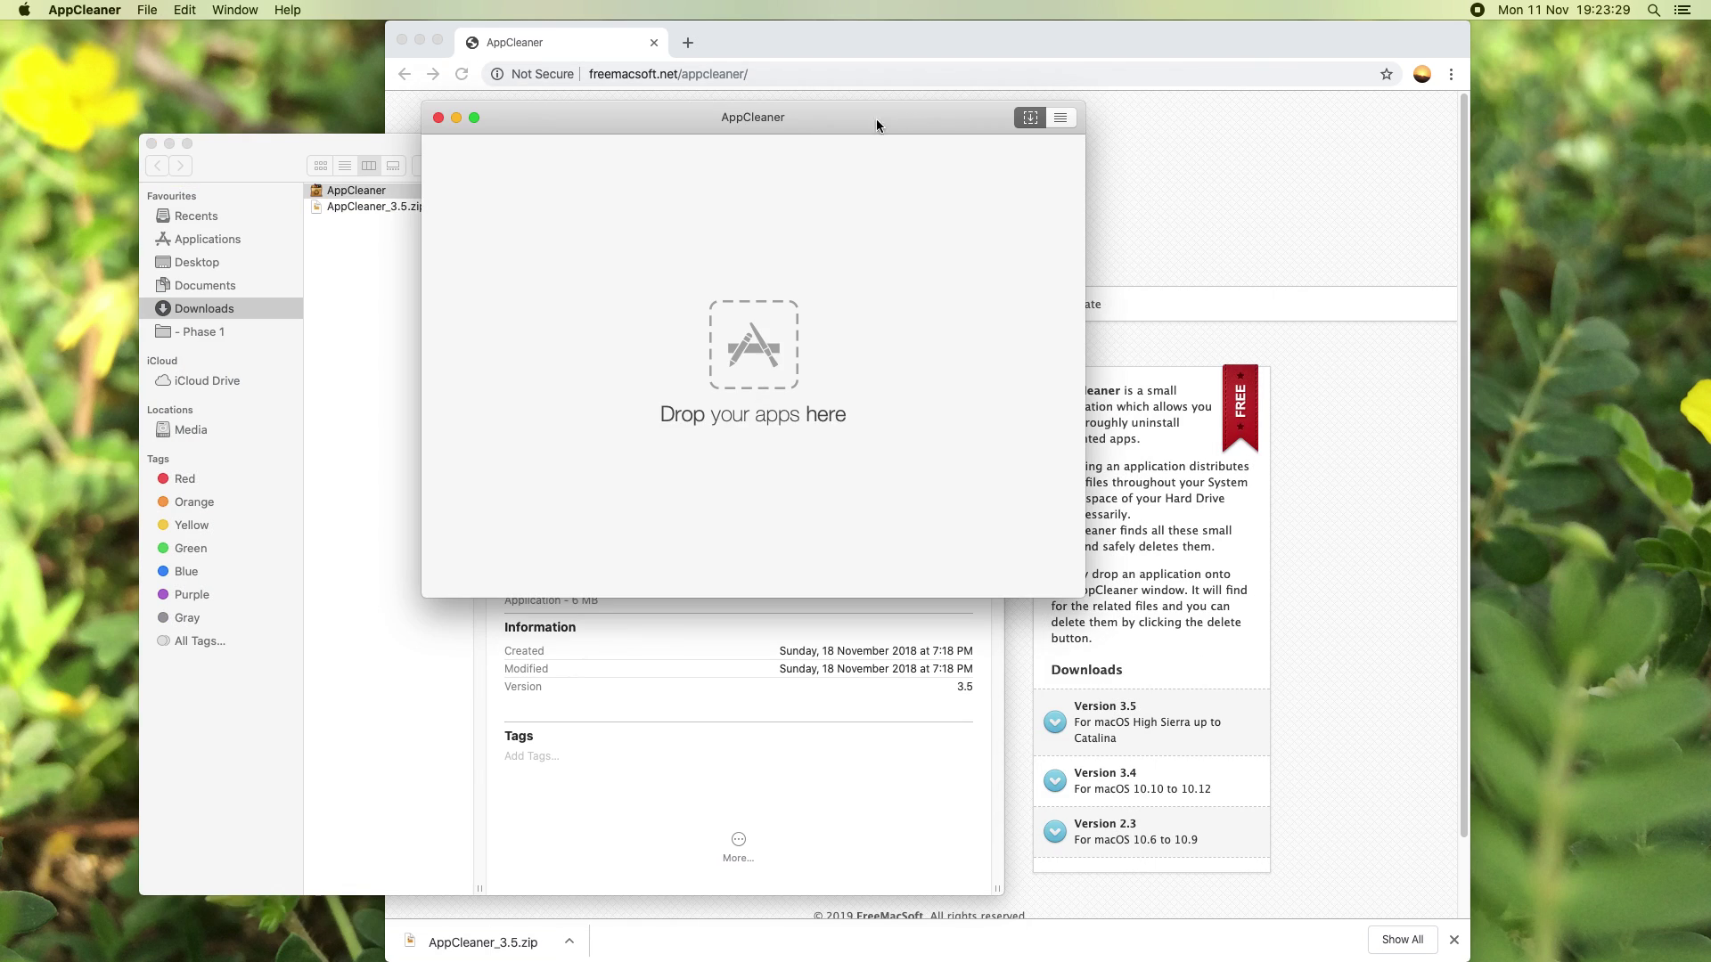
left_click_drag(877, 122, 1464, 245)
left_click(204, 241)
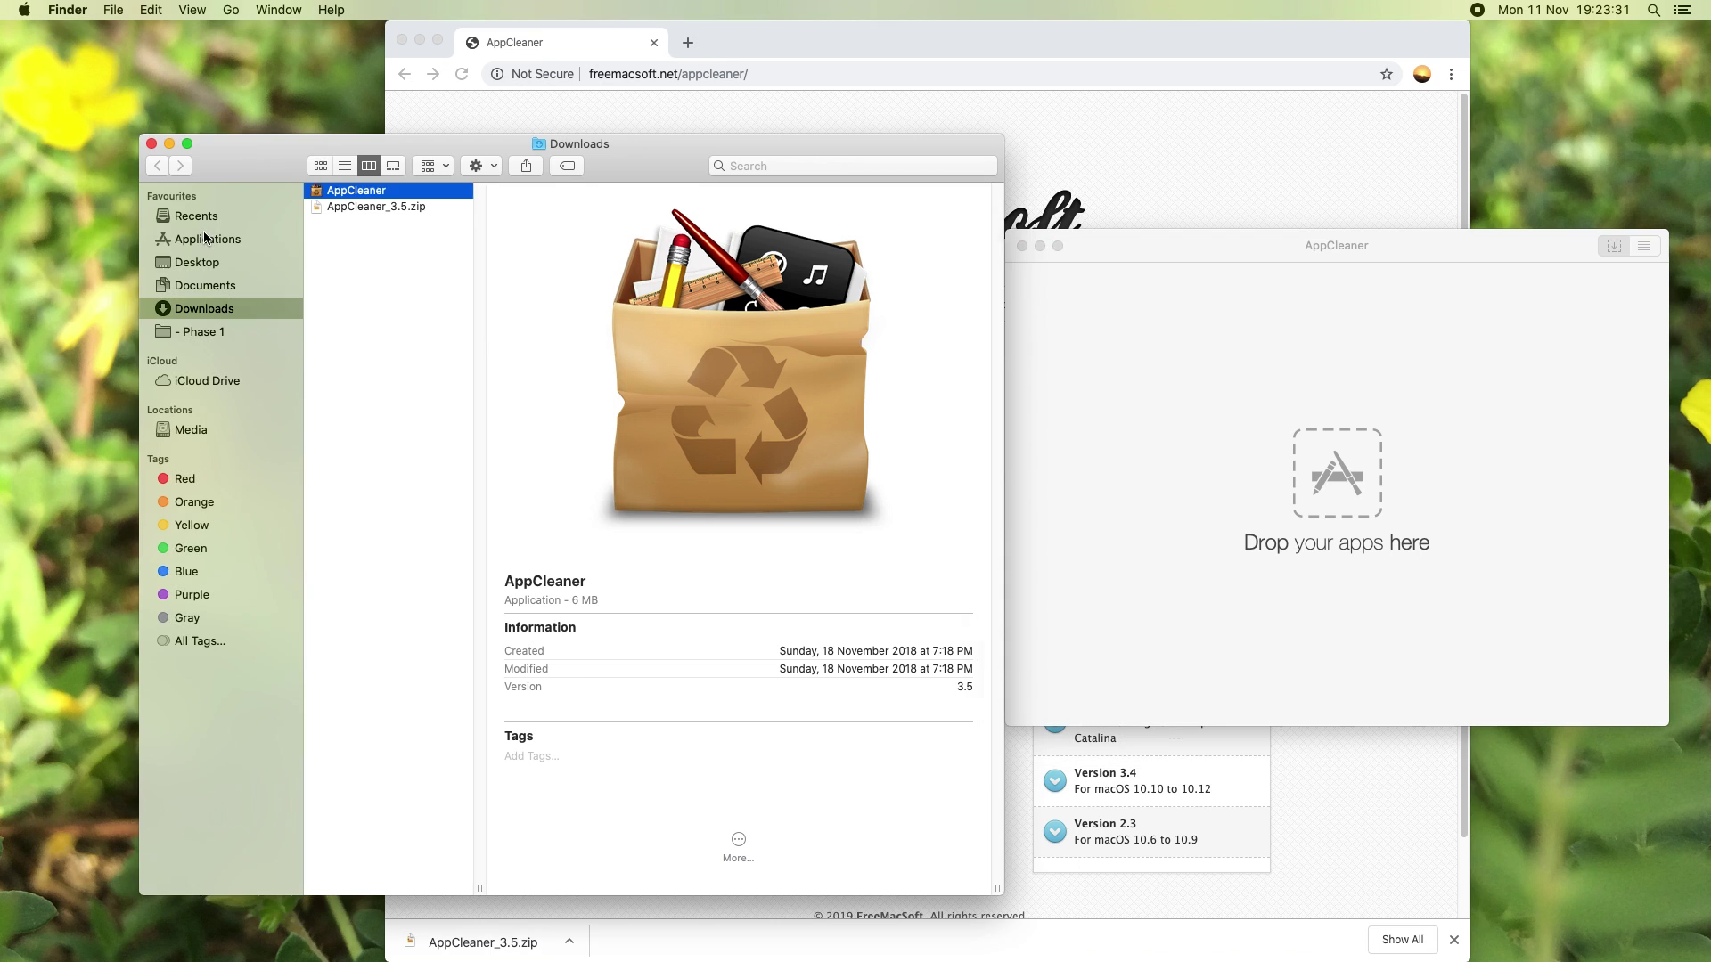
left_click(222, 238)
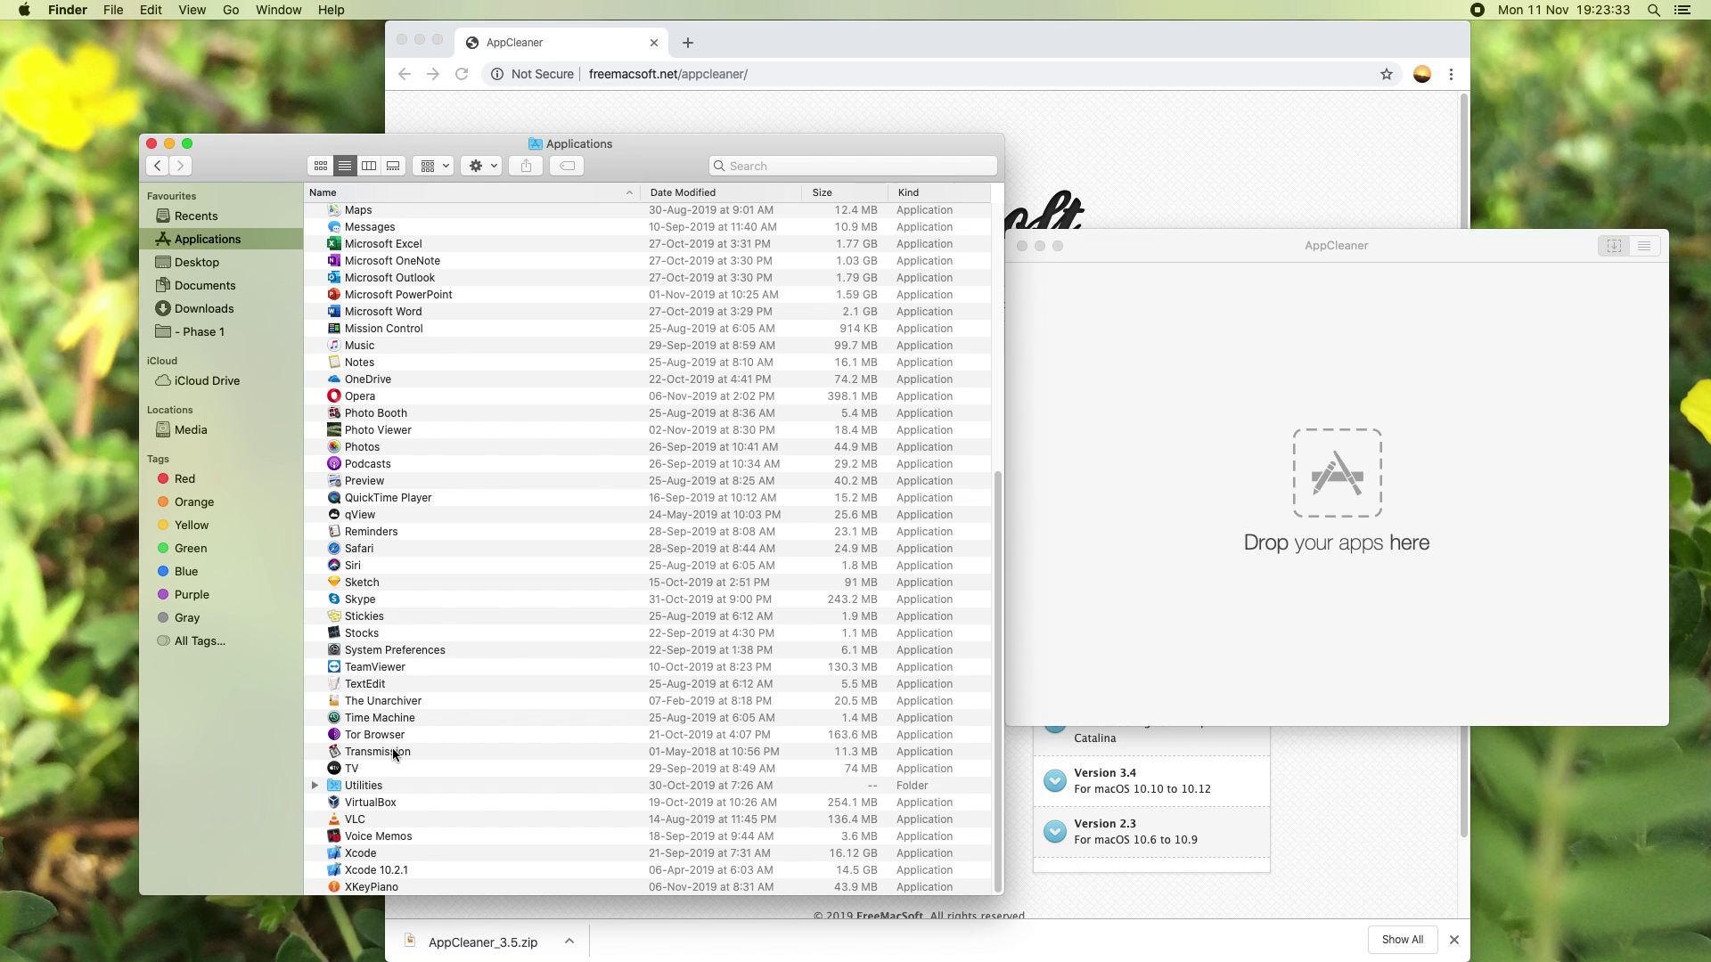
Remove VLC and all 18 related files (179.9 MB) with AppCleaner, including the Breakpad entry.
left_click_drag(355, 820, 1186, 513)
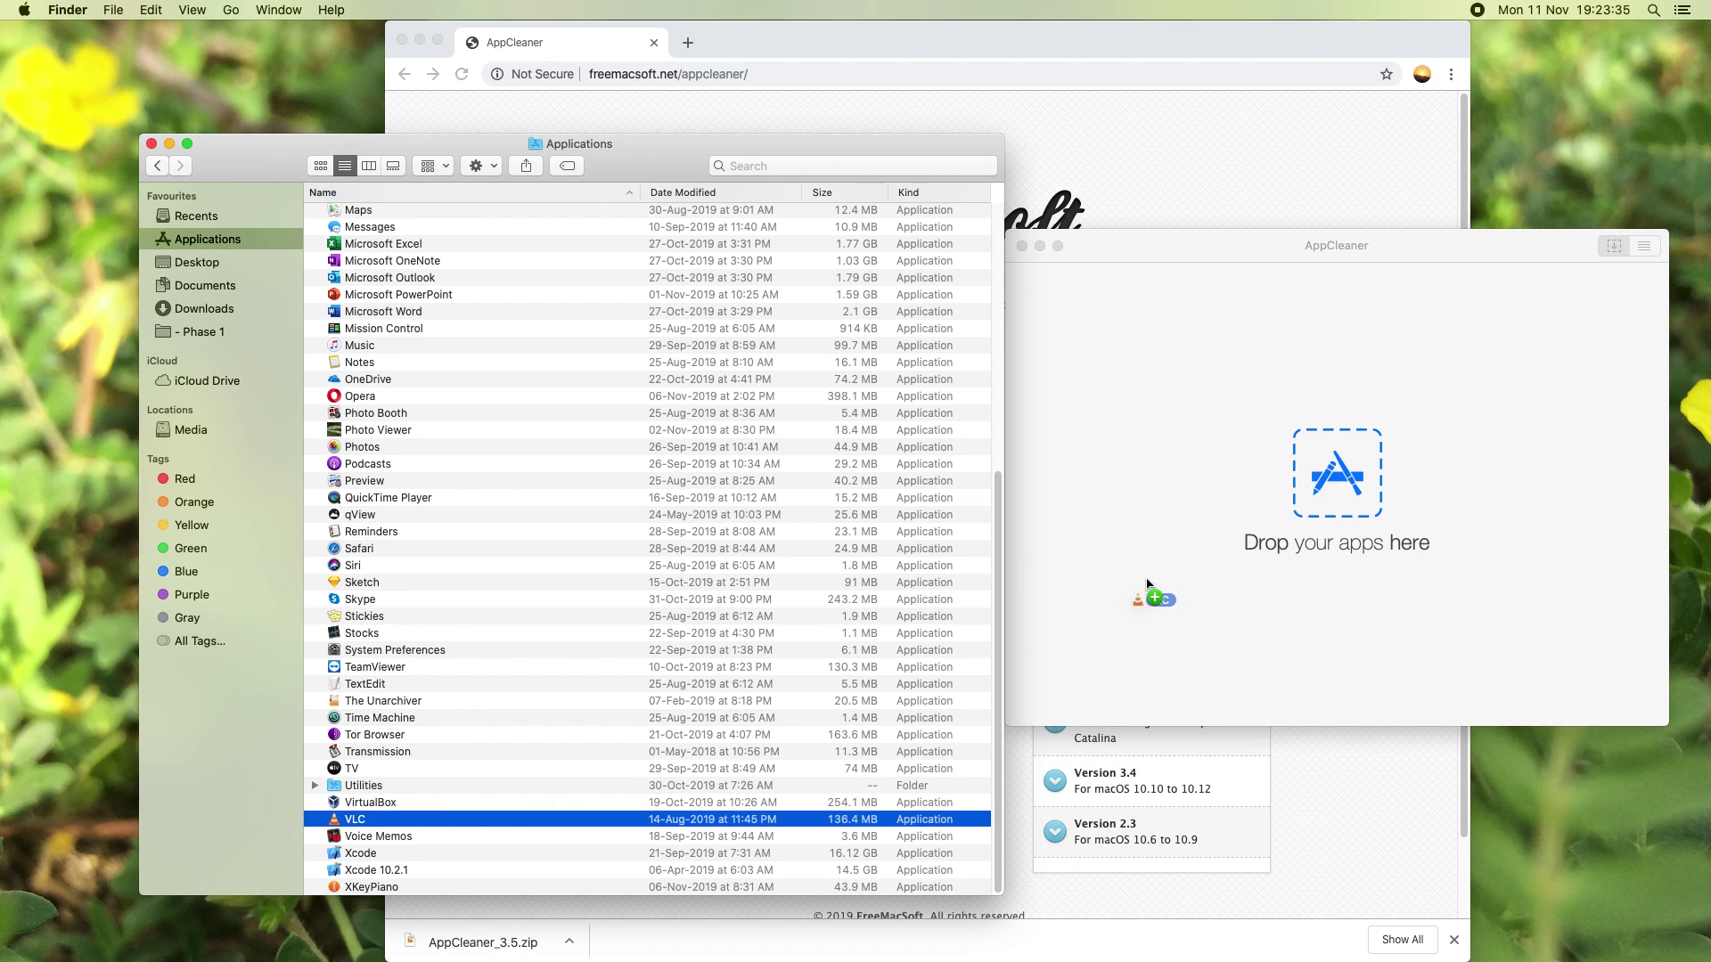
left_click_drag(1127, 242, 567, 169)
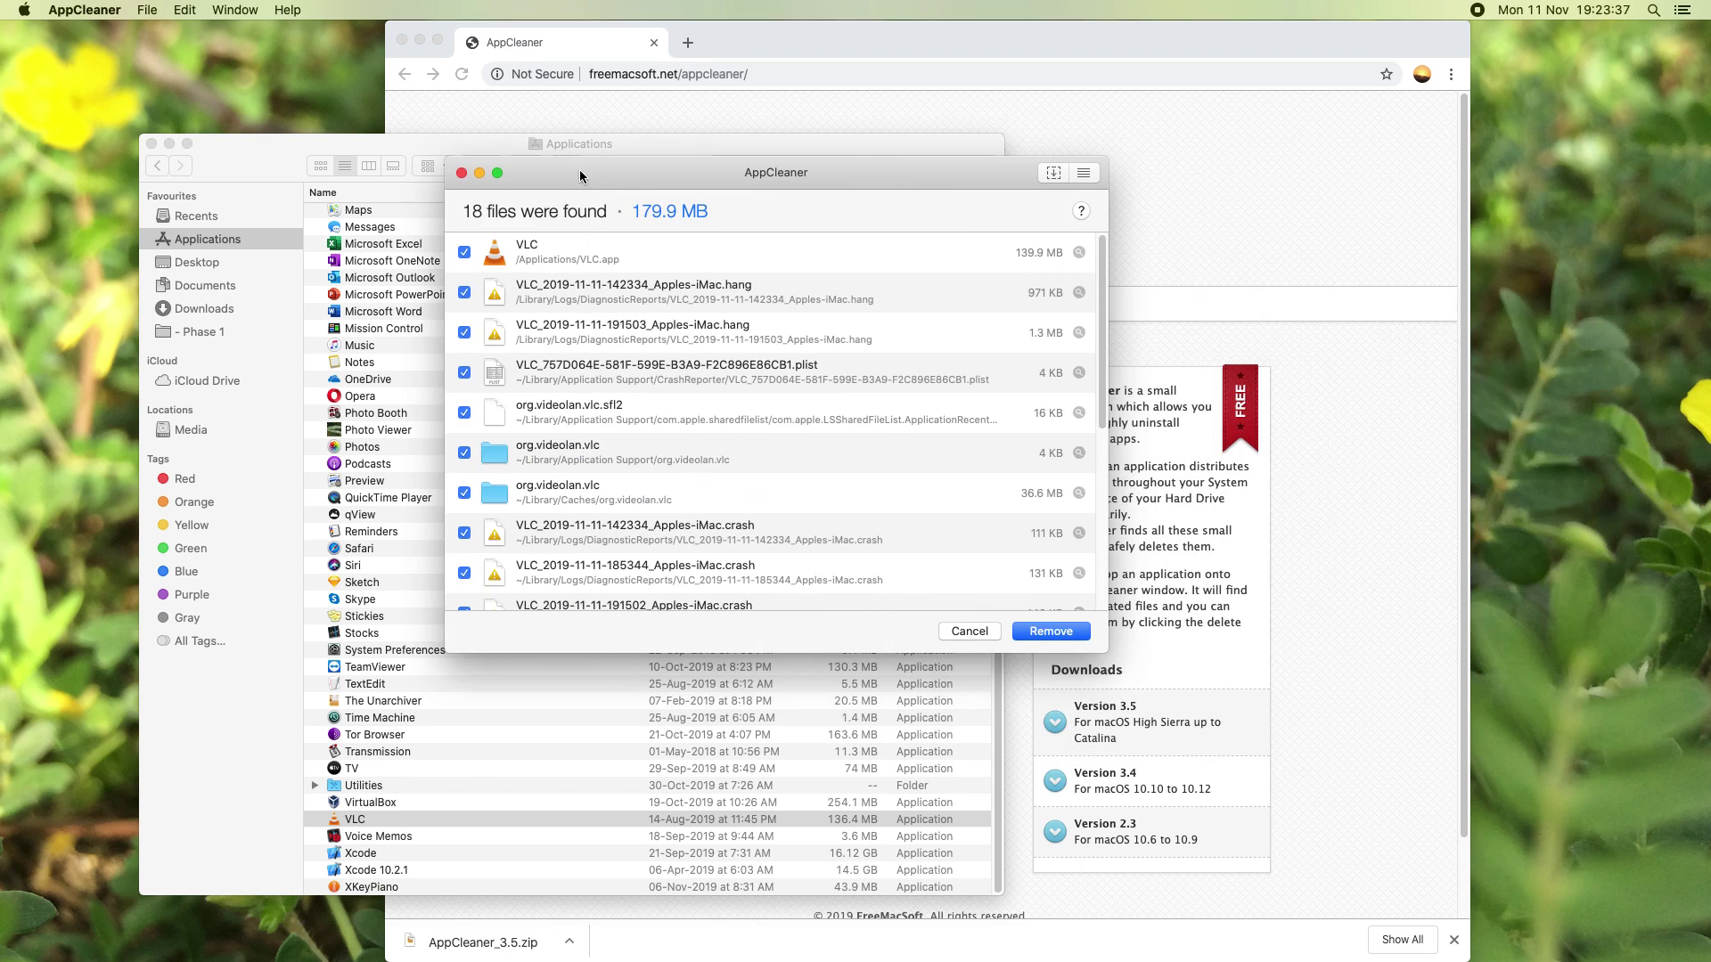
scroll(688, 470, "down", 5)
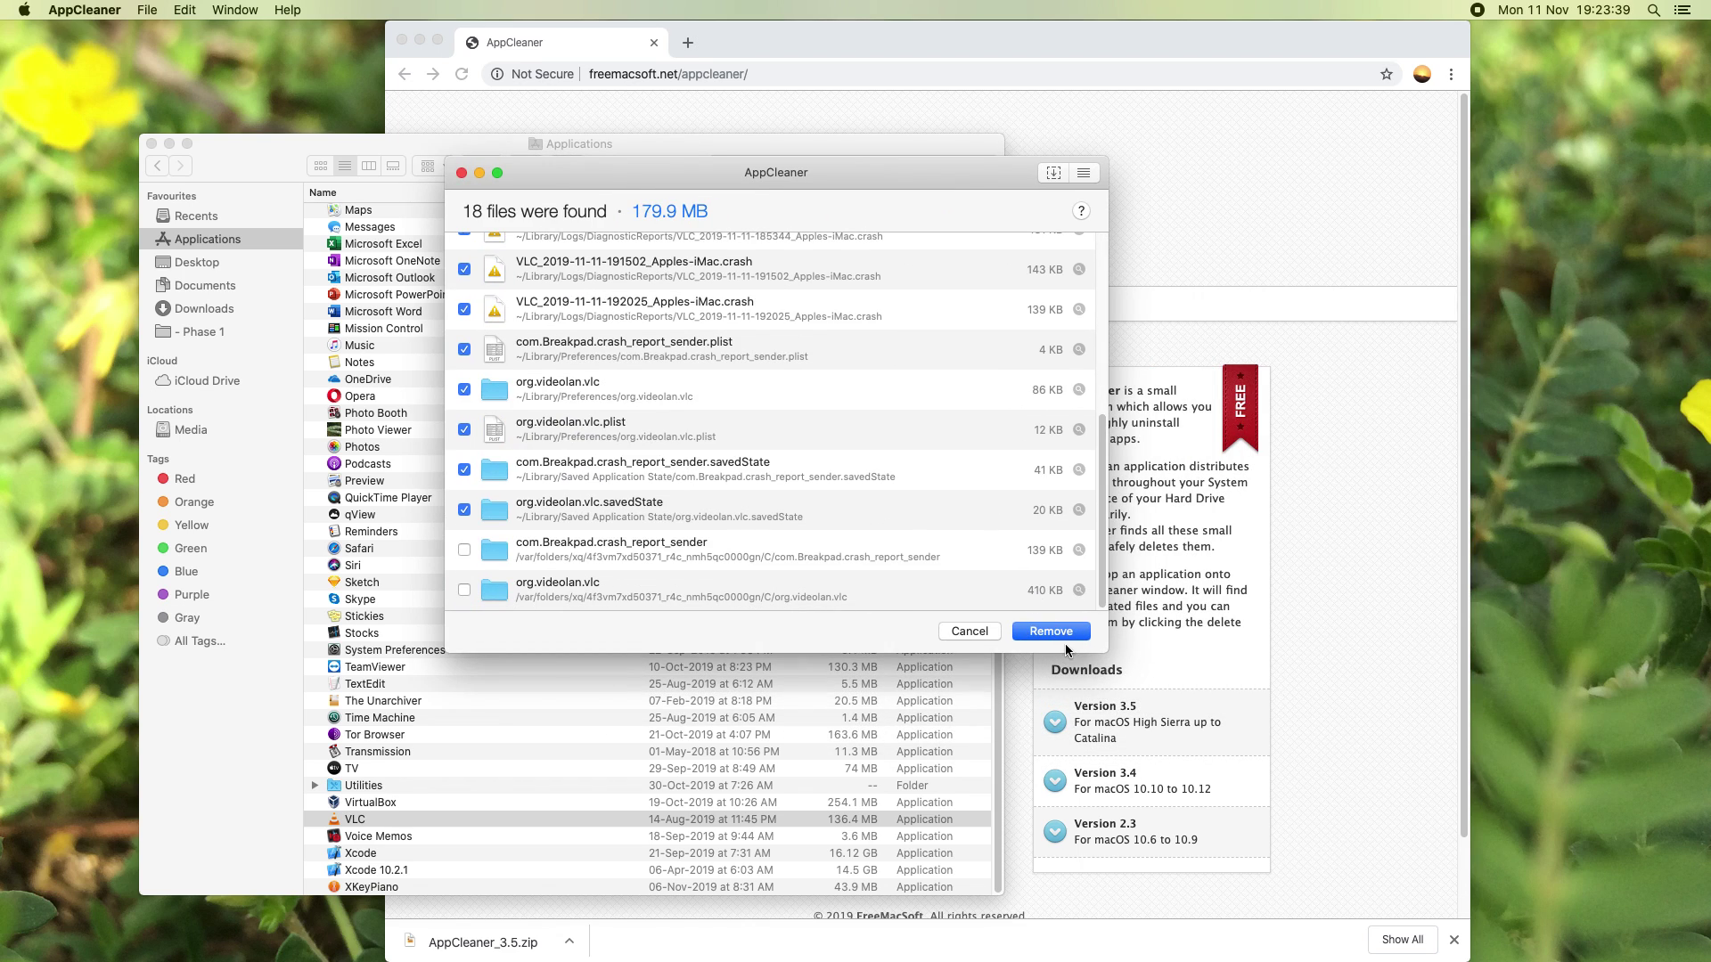
left_click(463, 549)
left_click(464, 590)
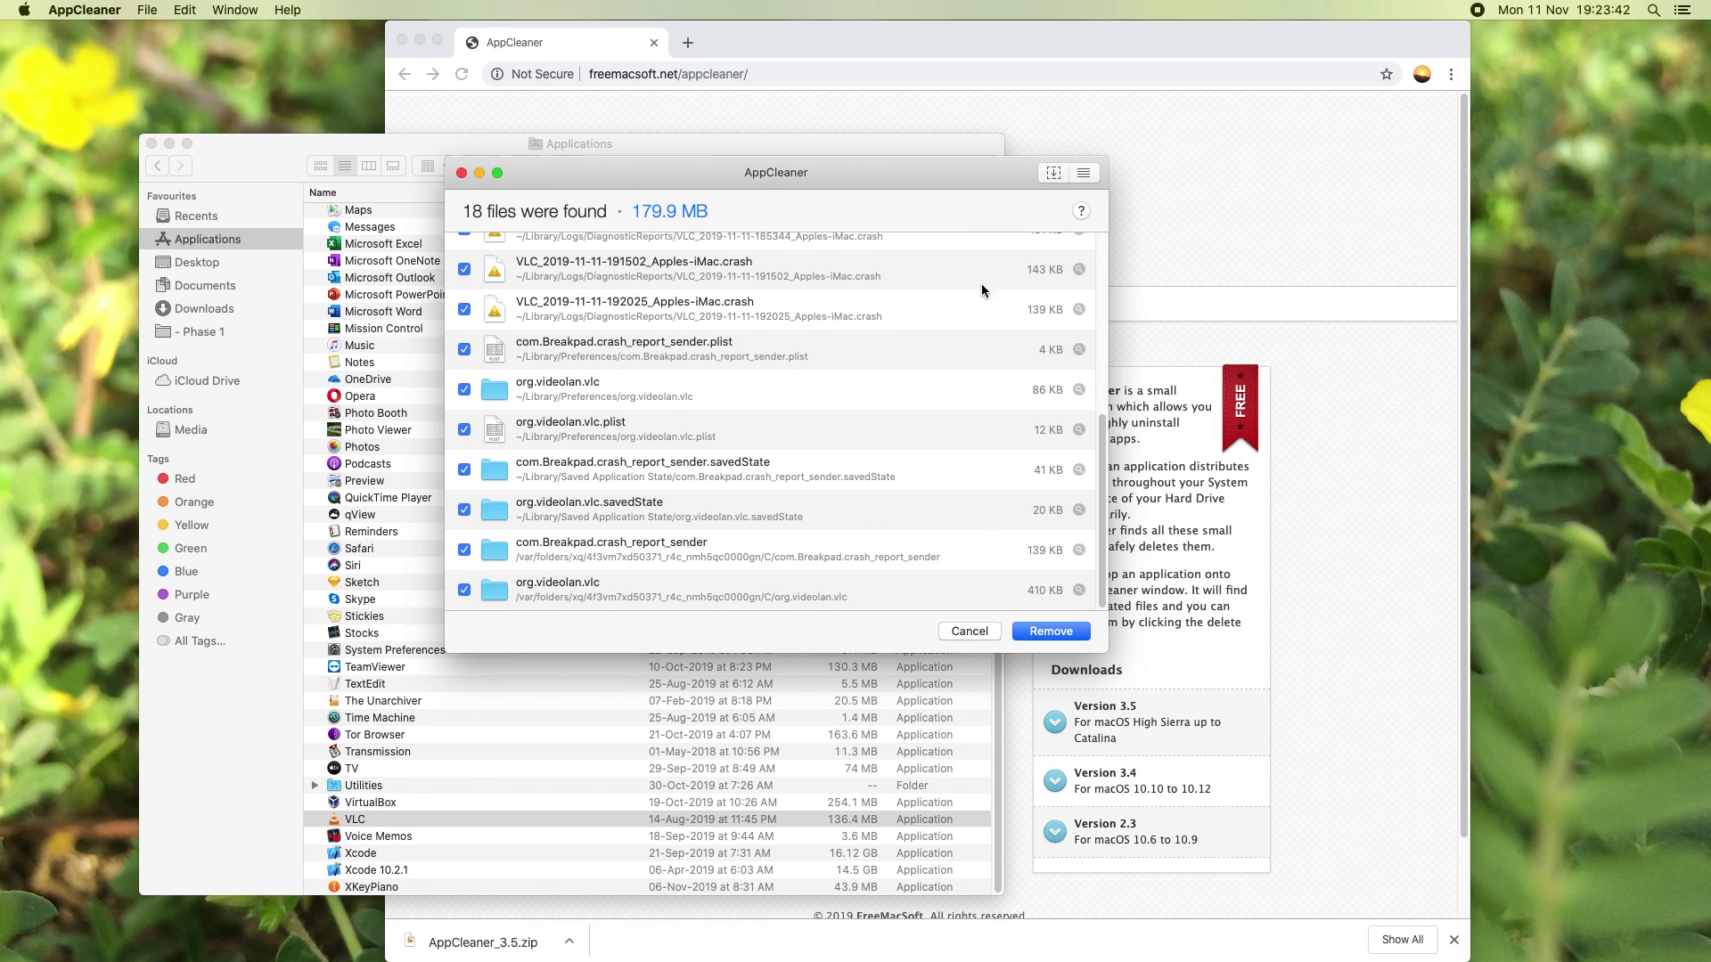
left_click(1052, 630)
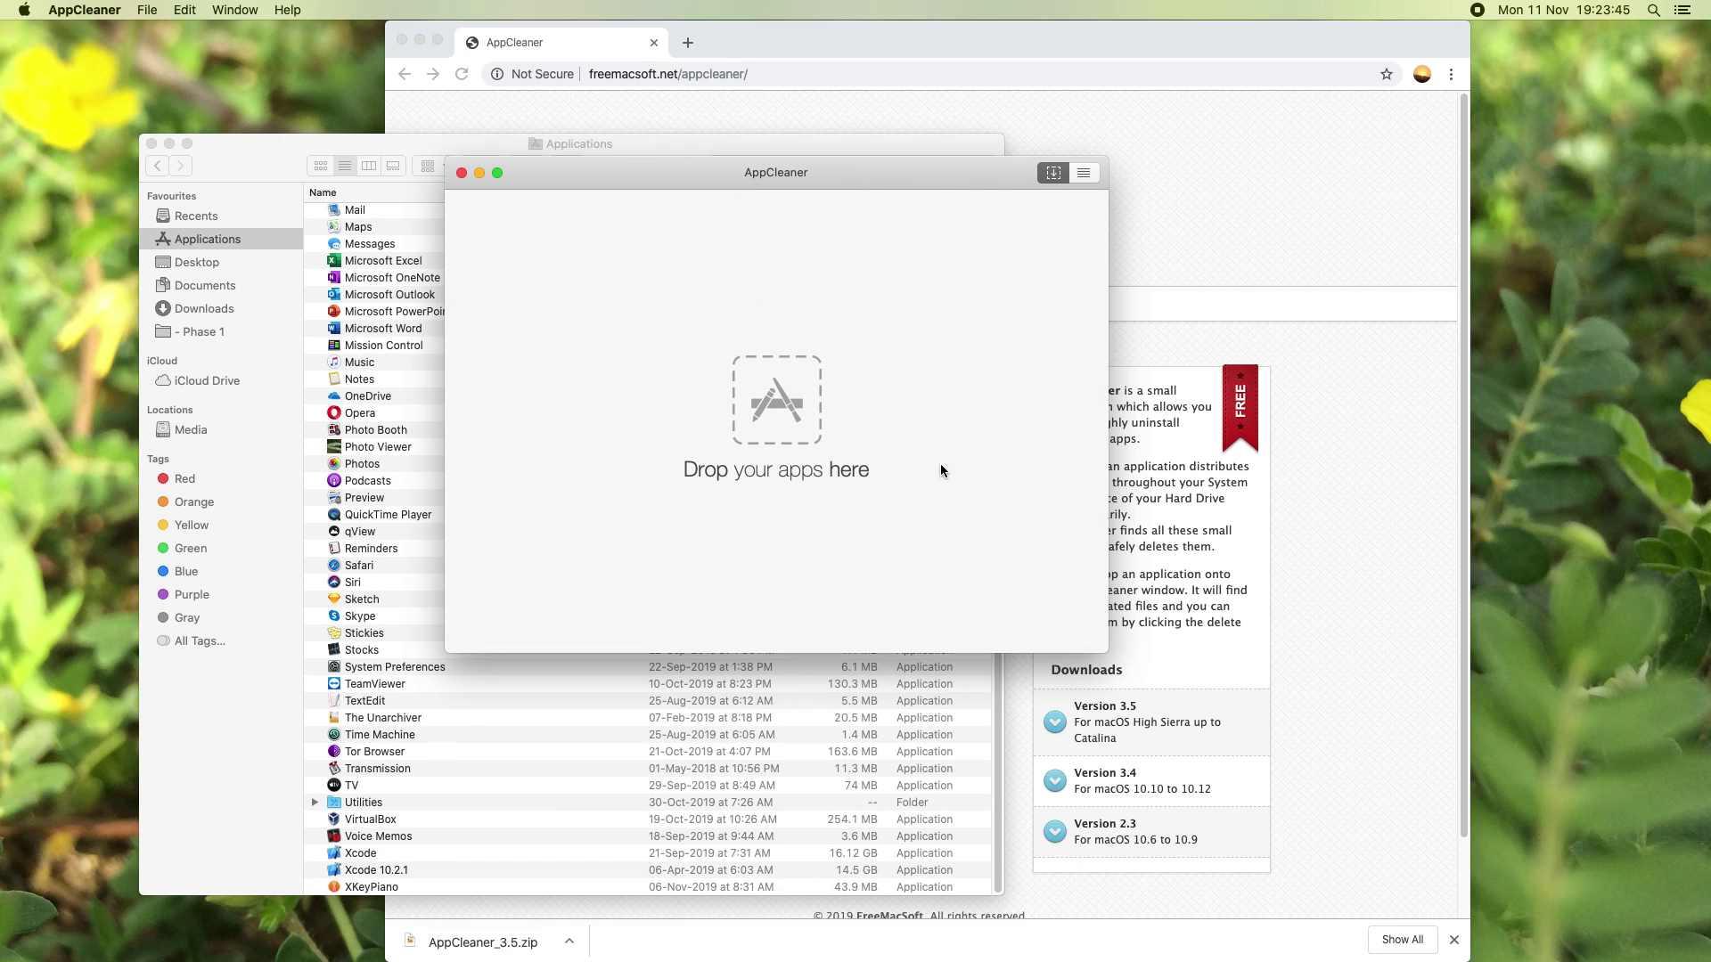
Empty the Bin permanently and close the Applications and AppCleaner windows.
right_click(1103, 909)
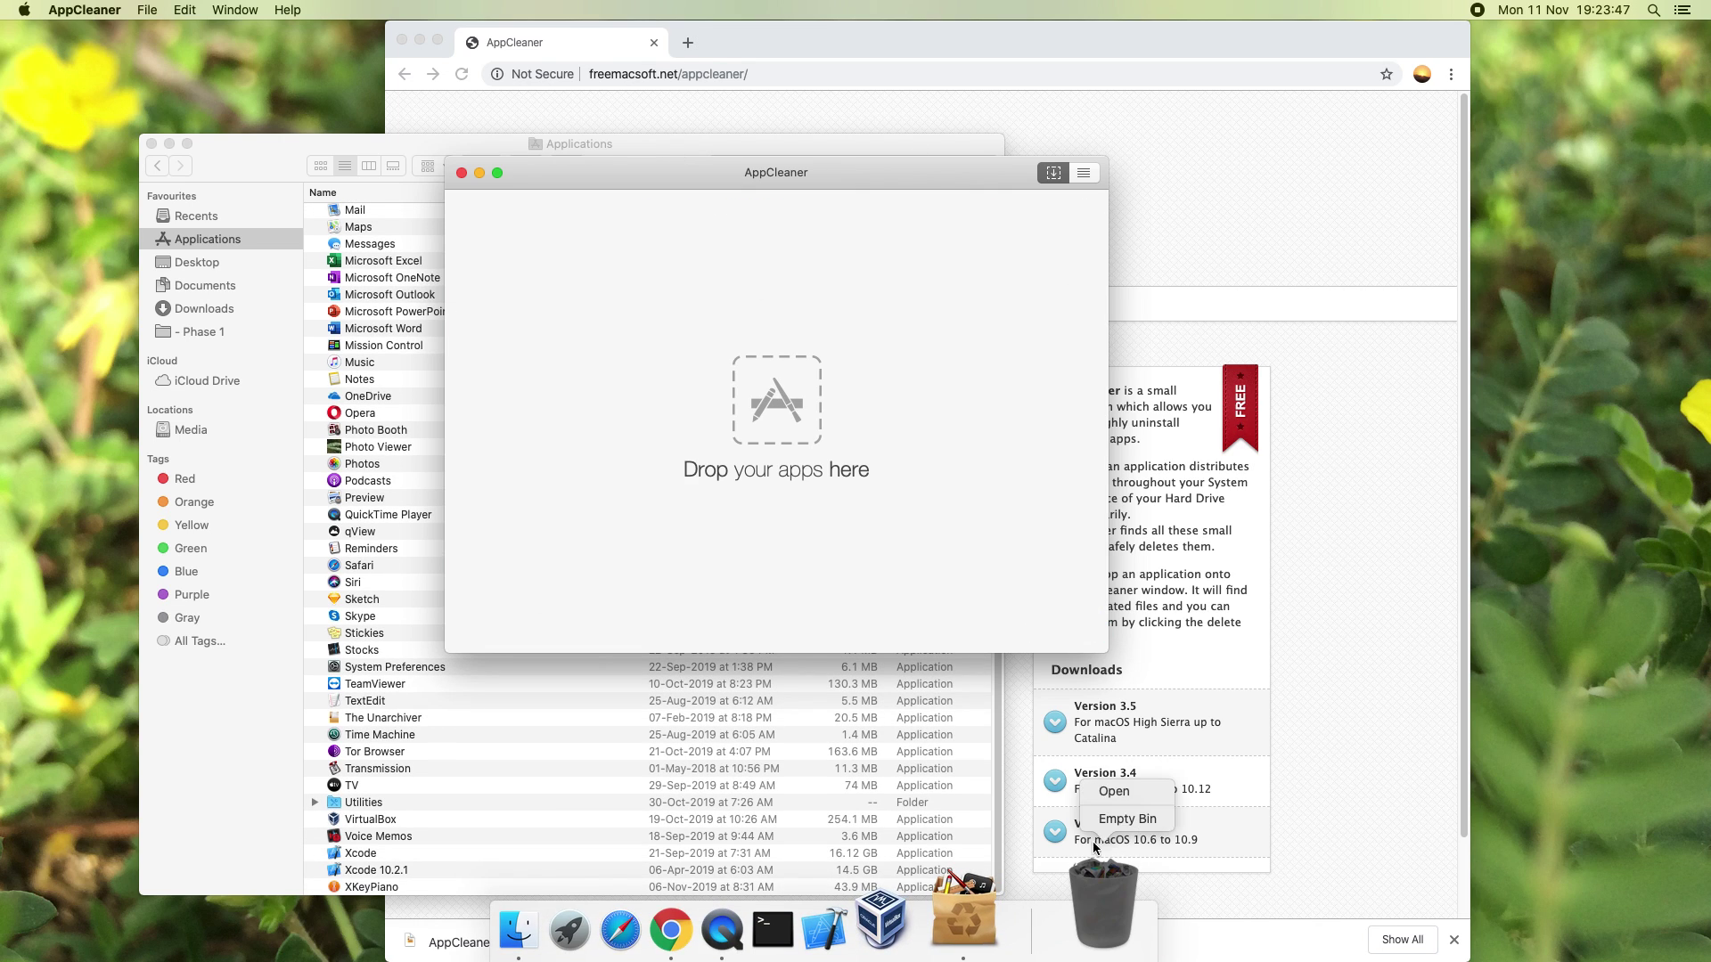
left_click(1104, 819)
key("Return")
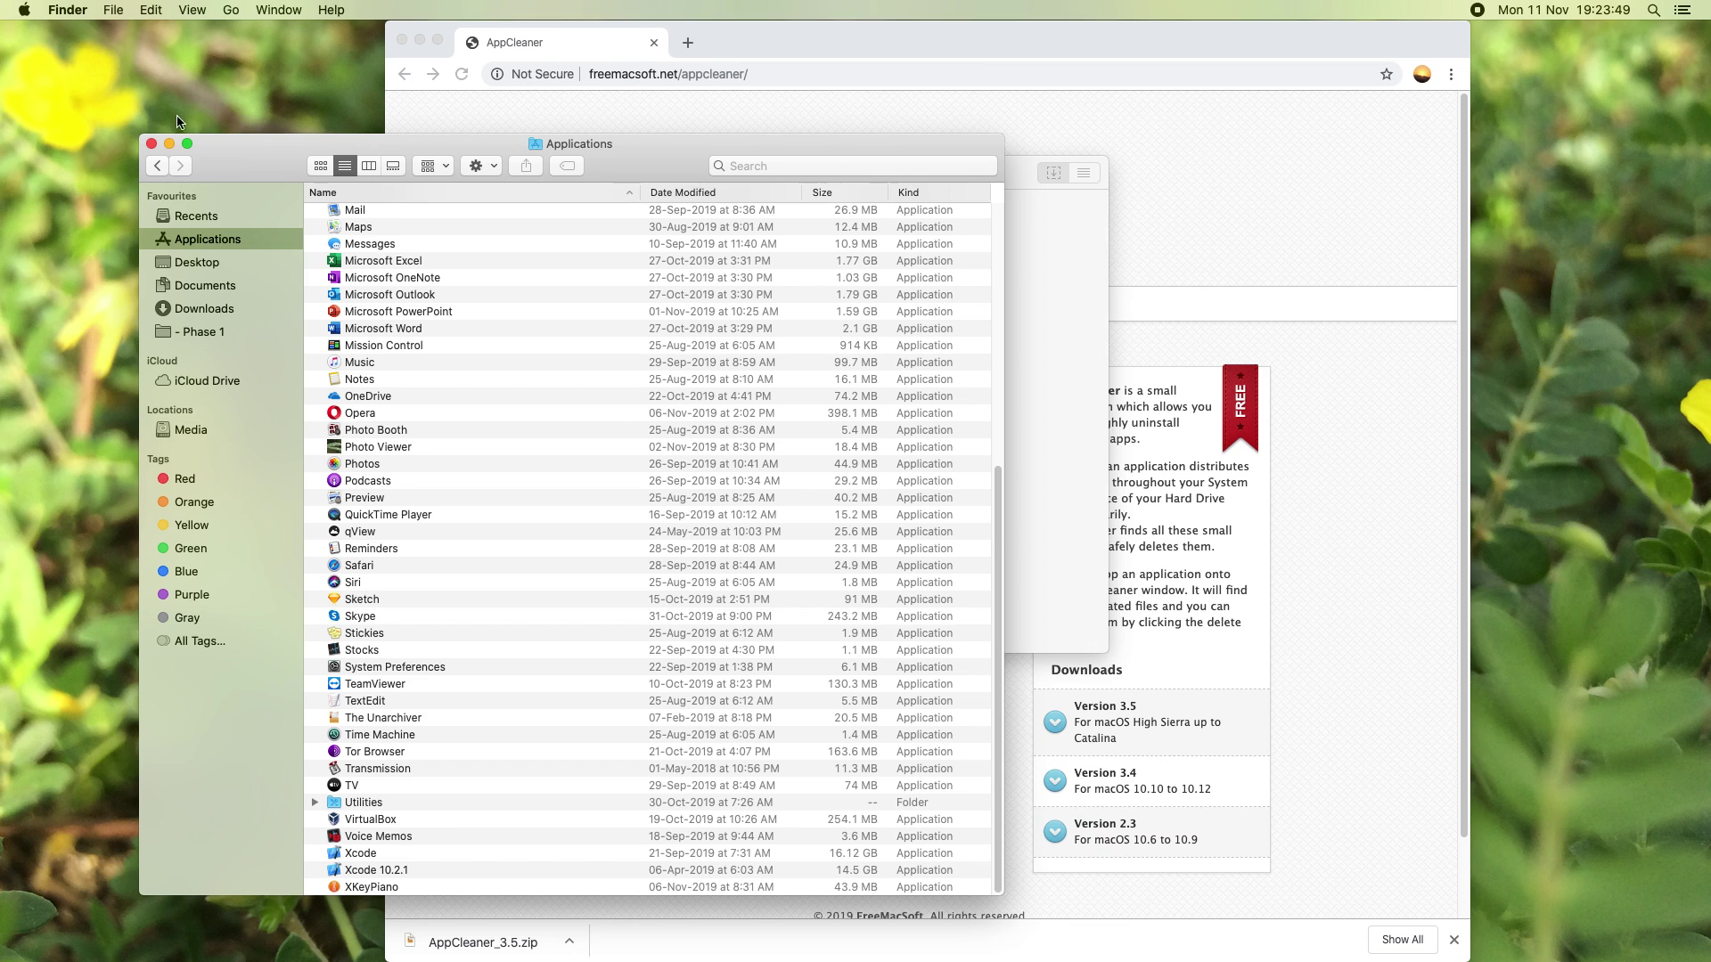
left_click(151, 142)
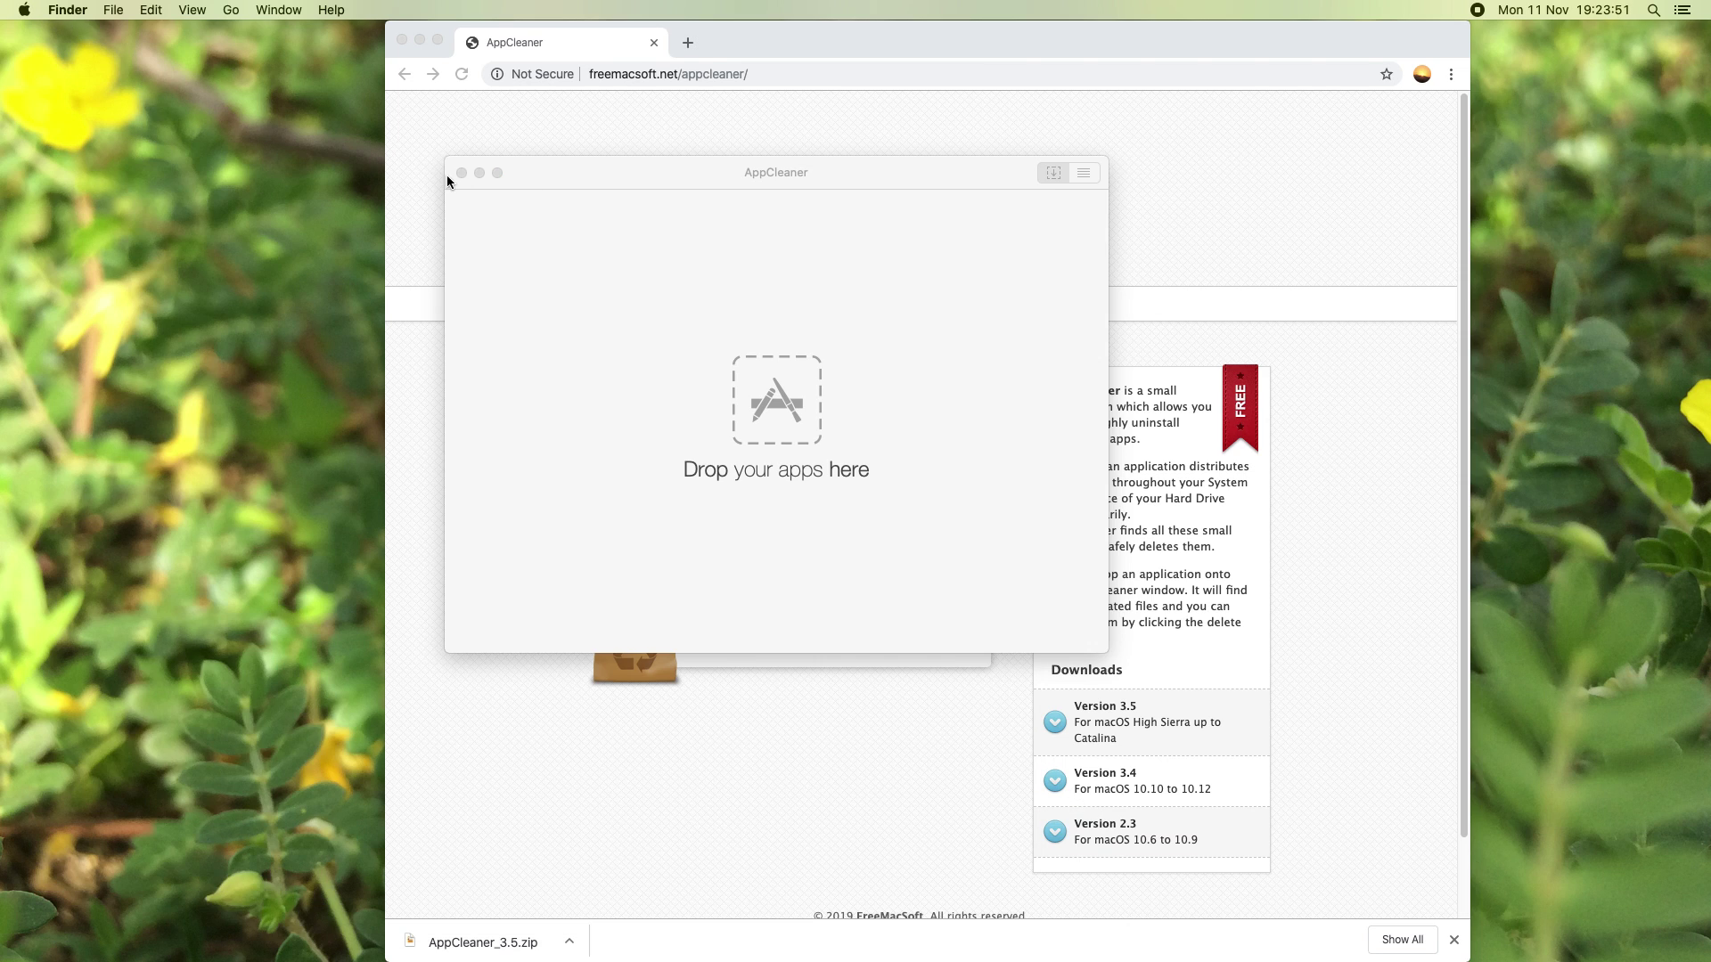
left_click(460, 172)
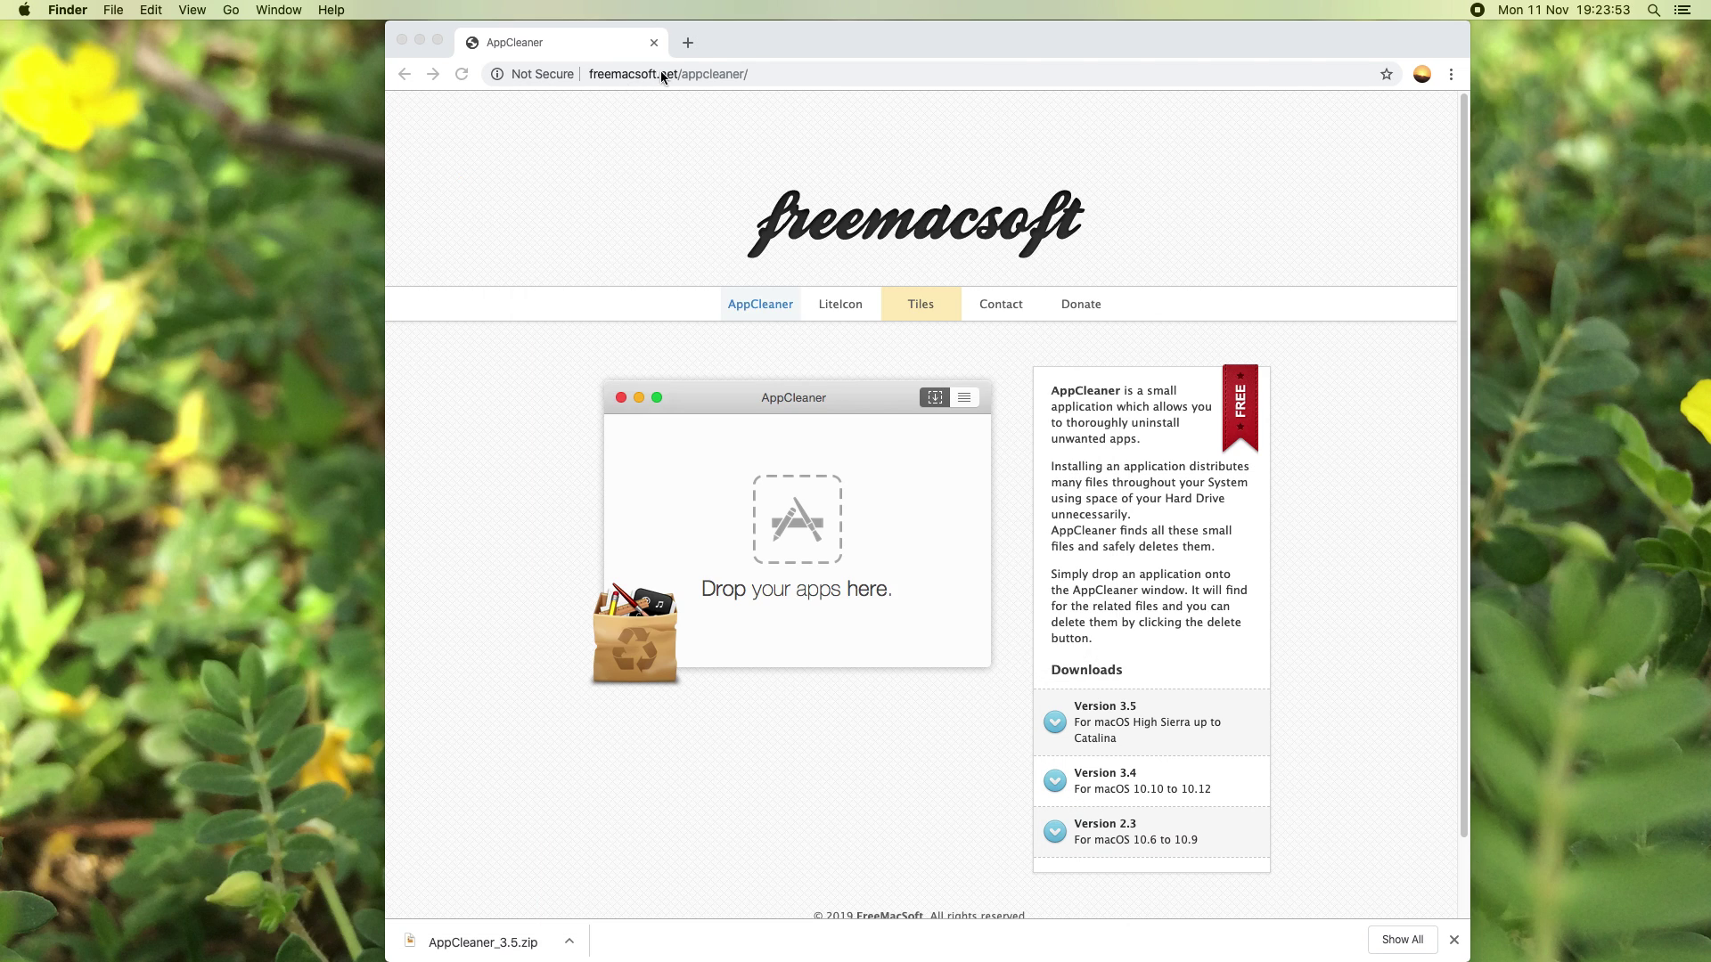
Load videolan.org and start the VLC 3.0.8 download for Mac.
left_click(665, 74)
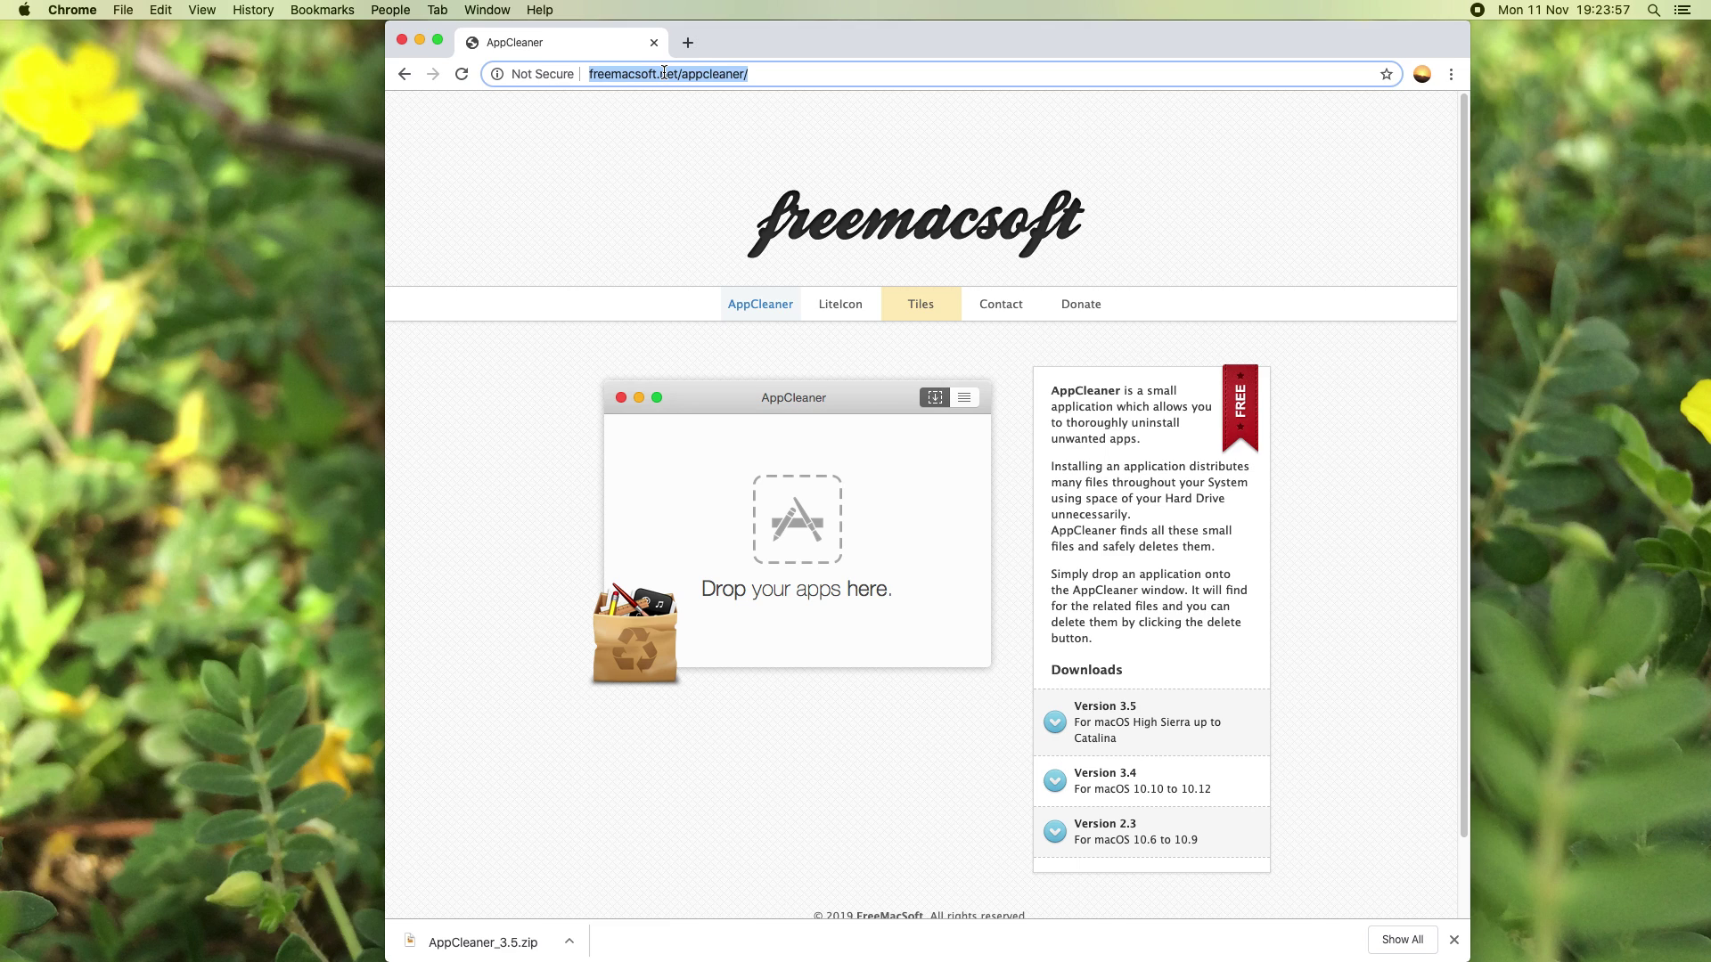
type("vide")
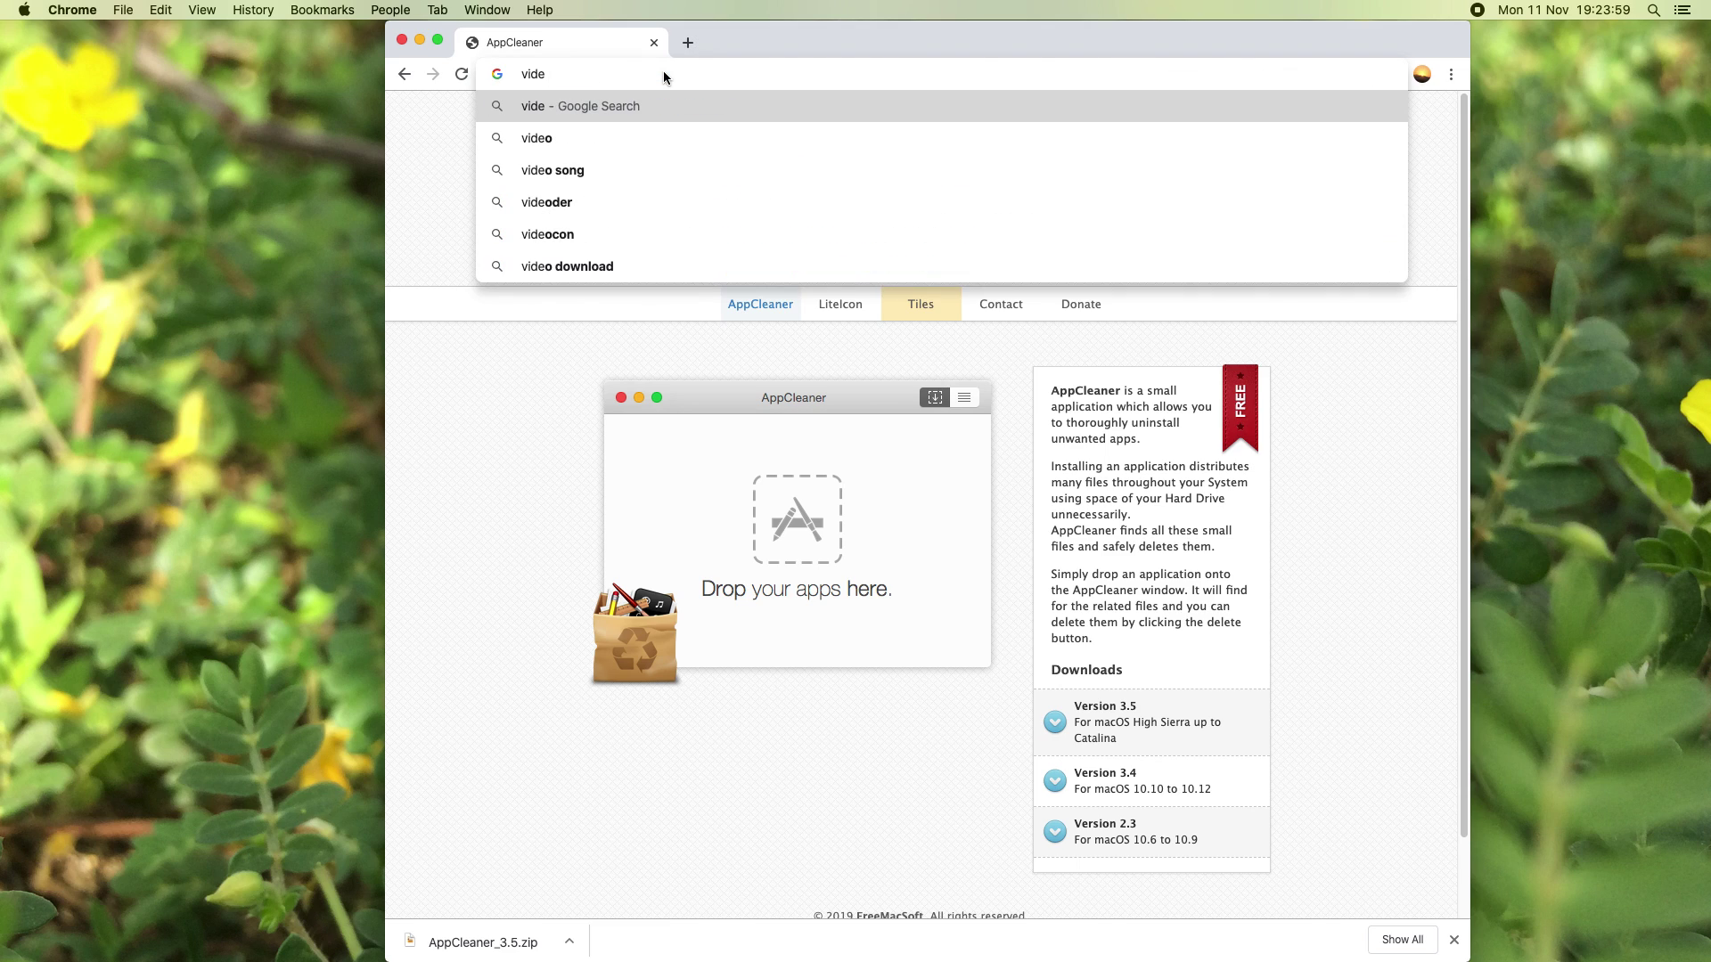
type("olan.or")
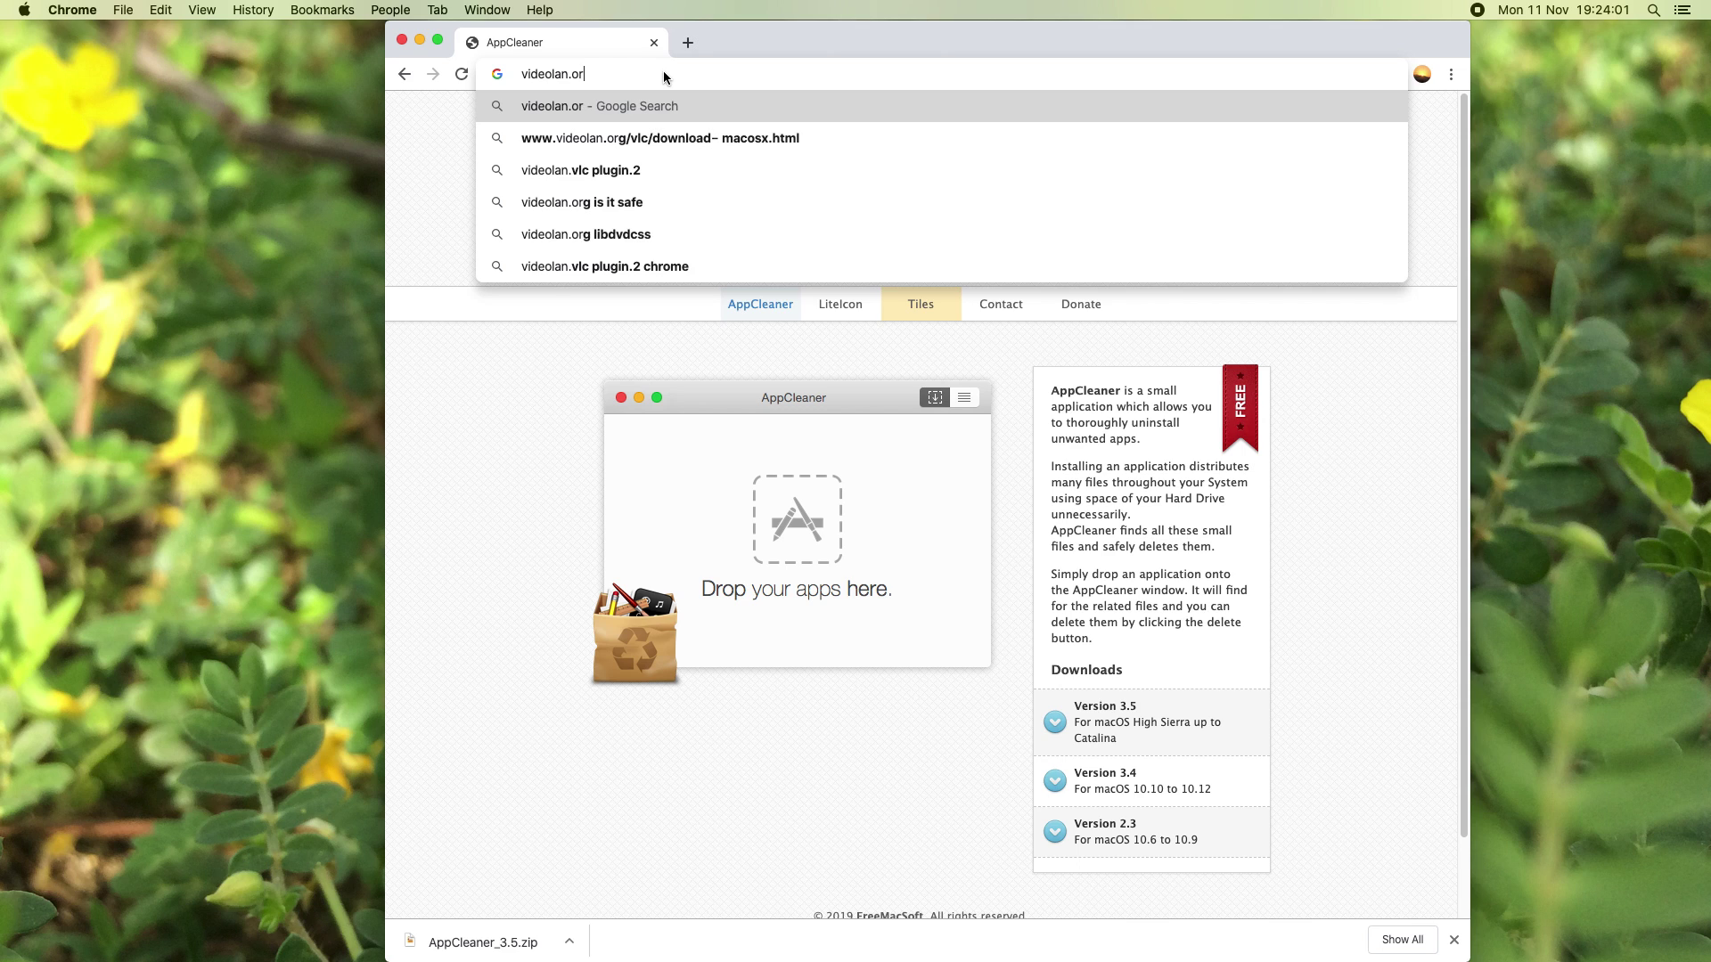
type("g")
key("Return")
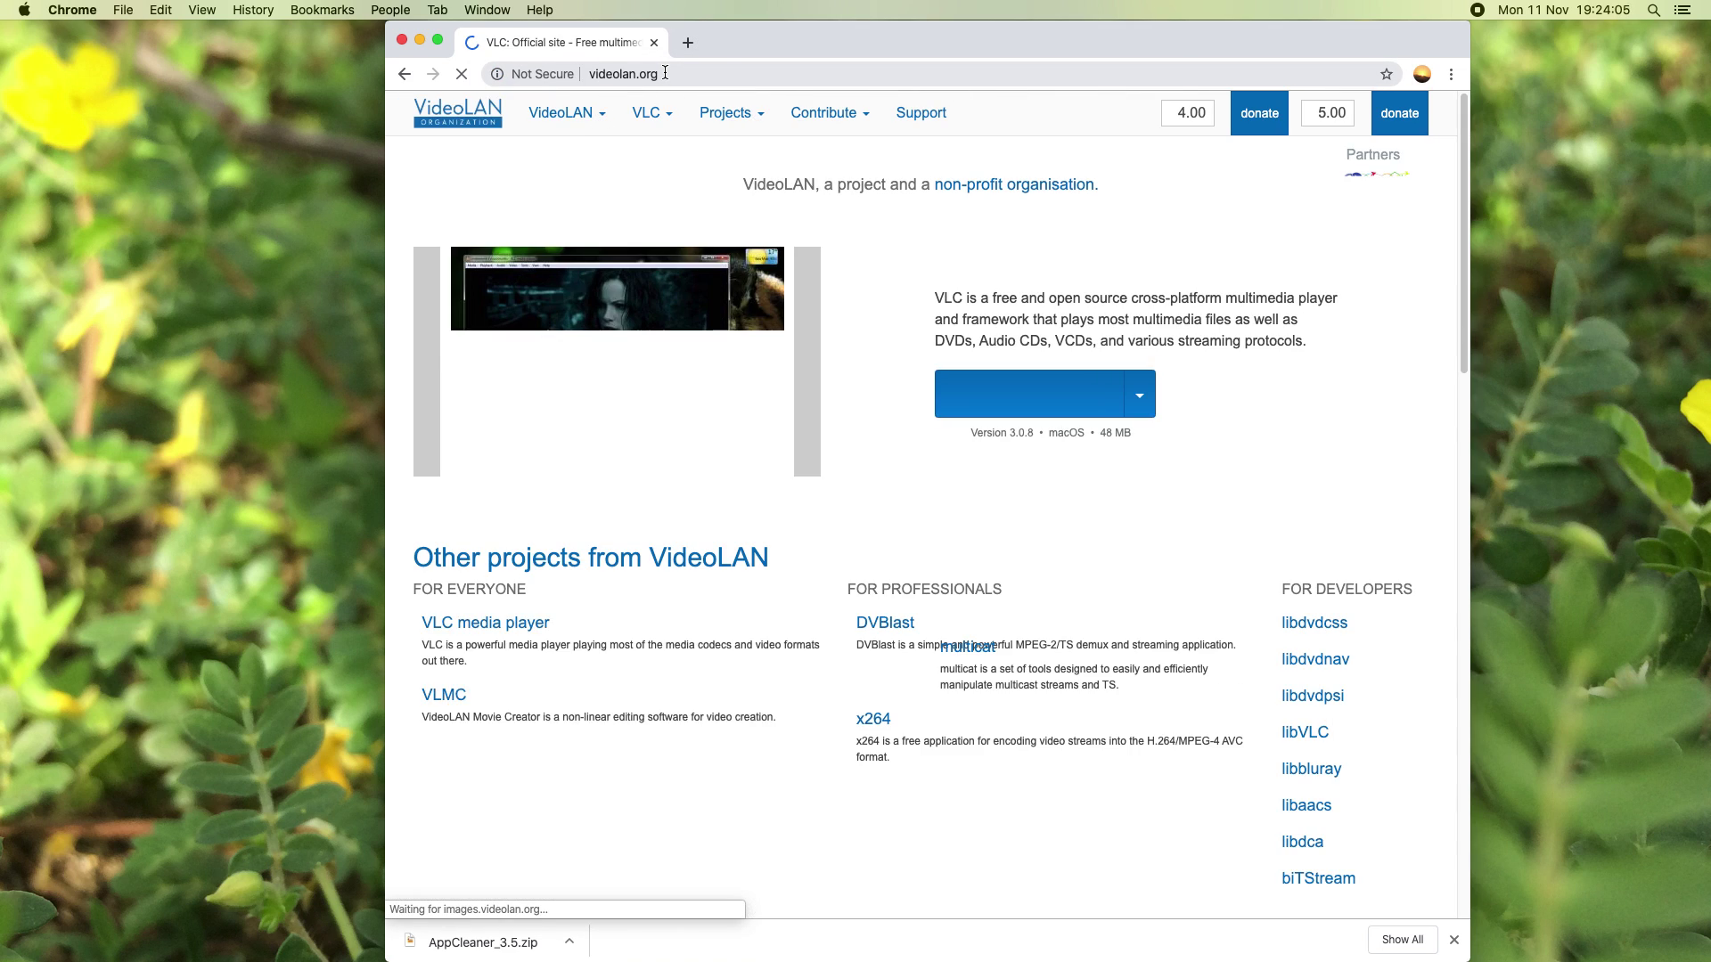
left_click(1017, 393)
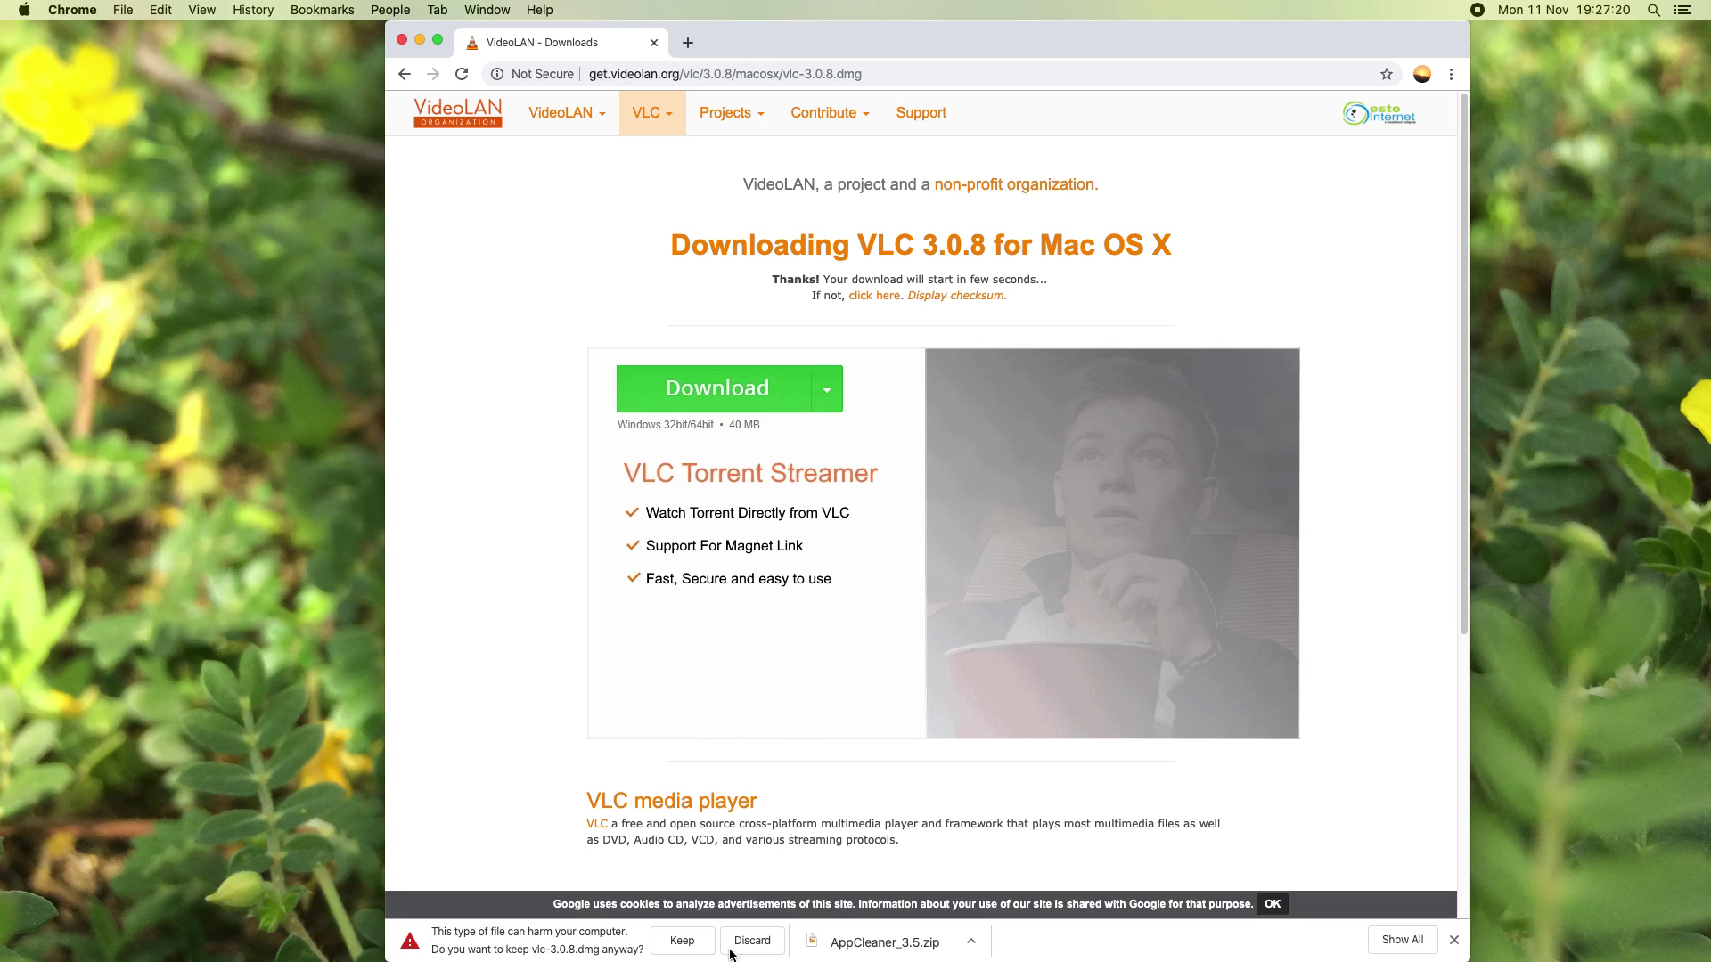
Keep the VLC download, show it in Finder, and open vlc-3.0.8.dmg.
left_click(683, 942)
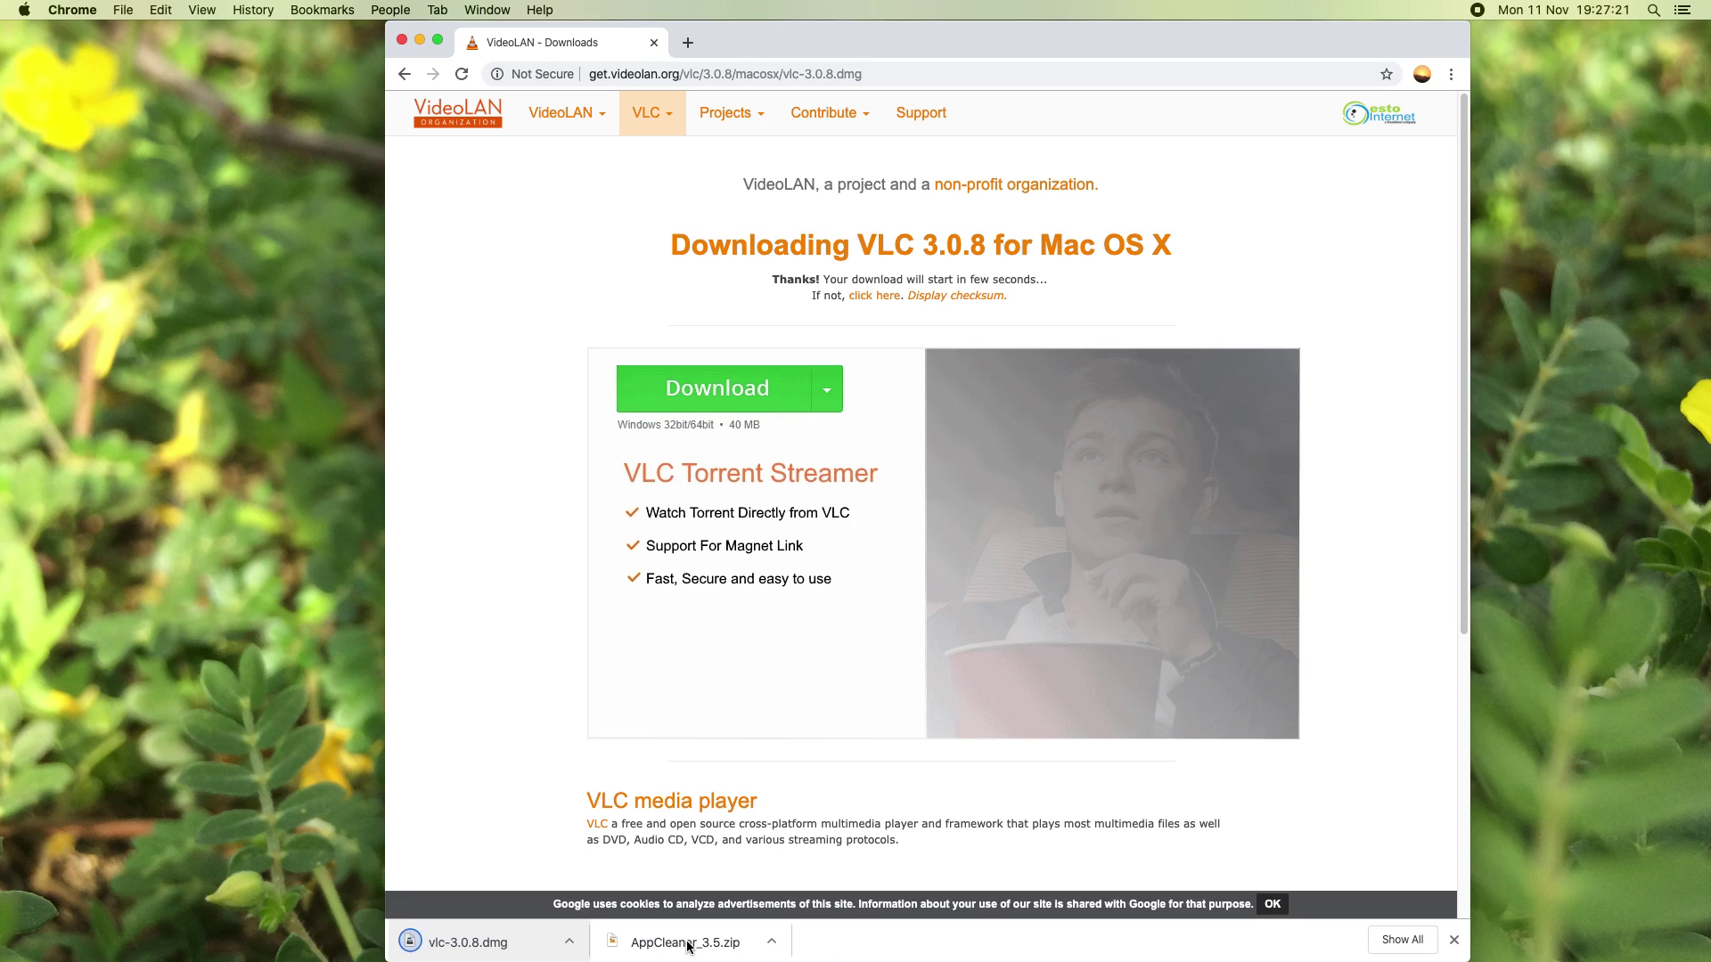
left_click(570, 942)
left_click(595, 914)
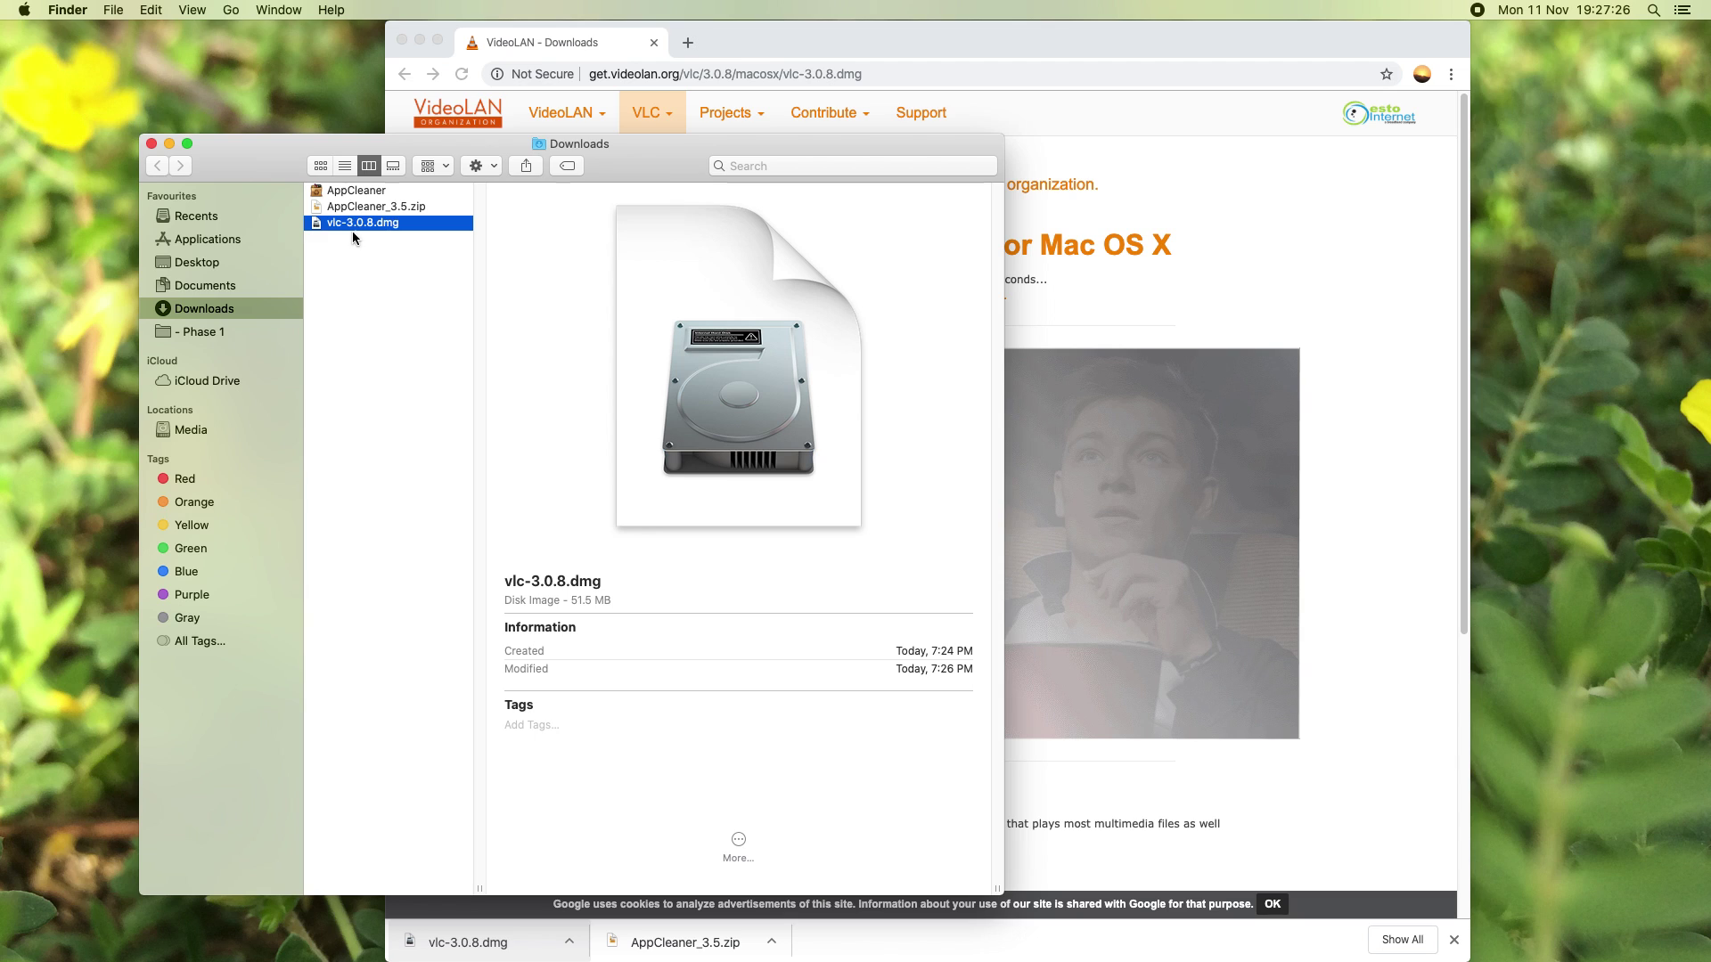
double_click(354, 235)
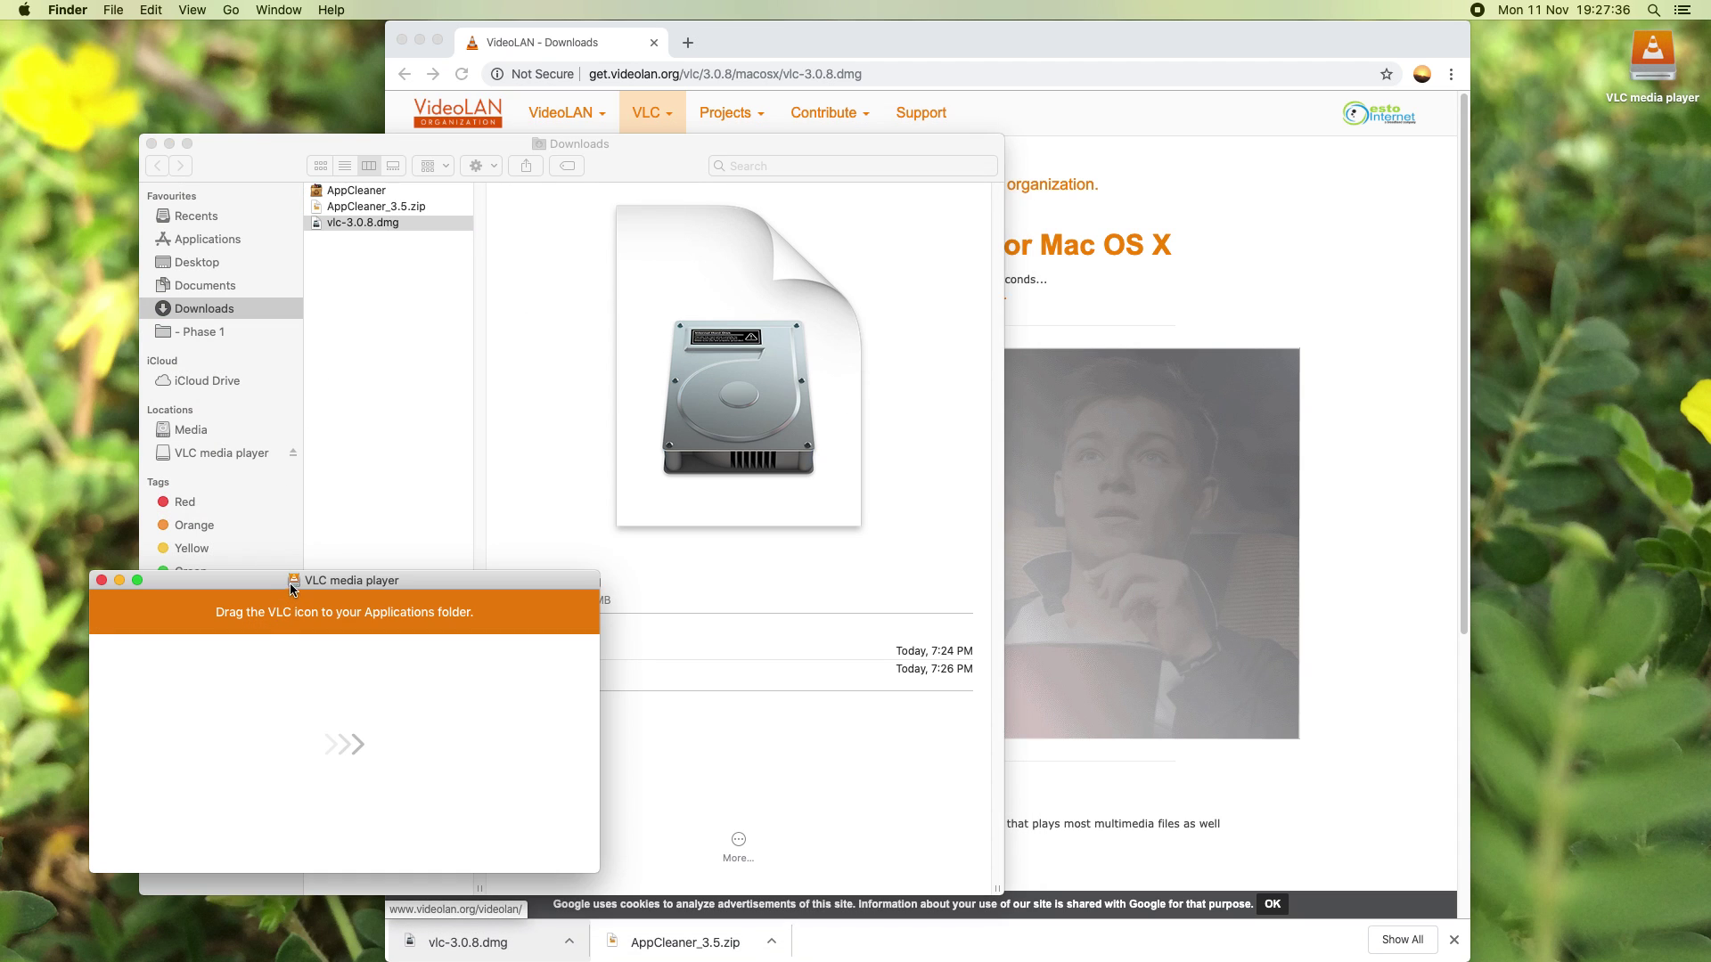
Copy VLC into Applications, close the Finder windows, minimize Chrome, and select Donkey Beetle.mov.
left_click_drag(289, 589, 550, 469)
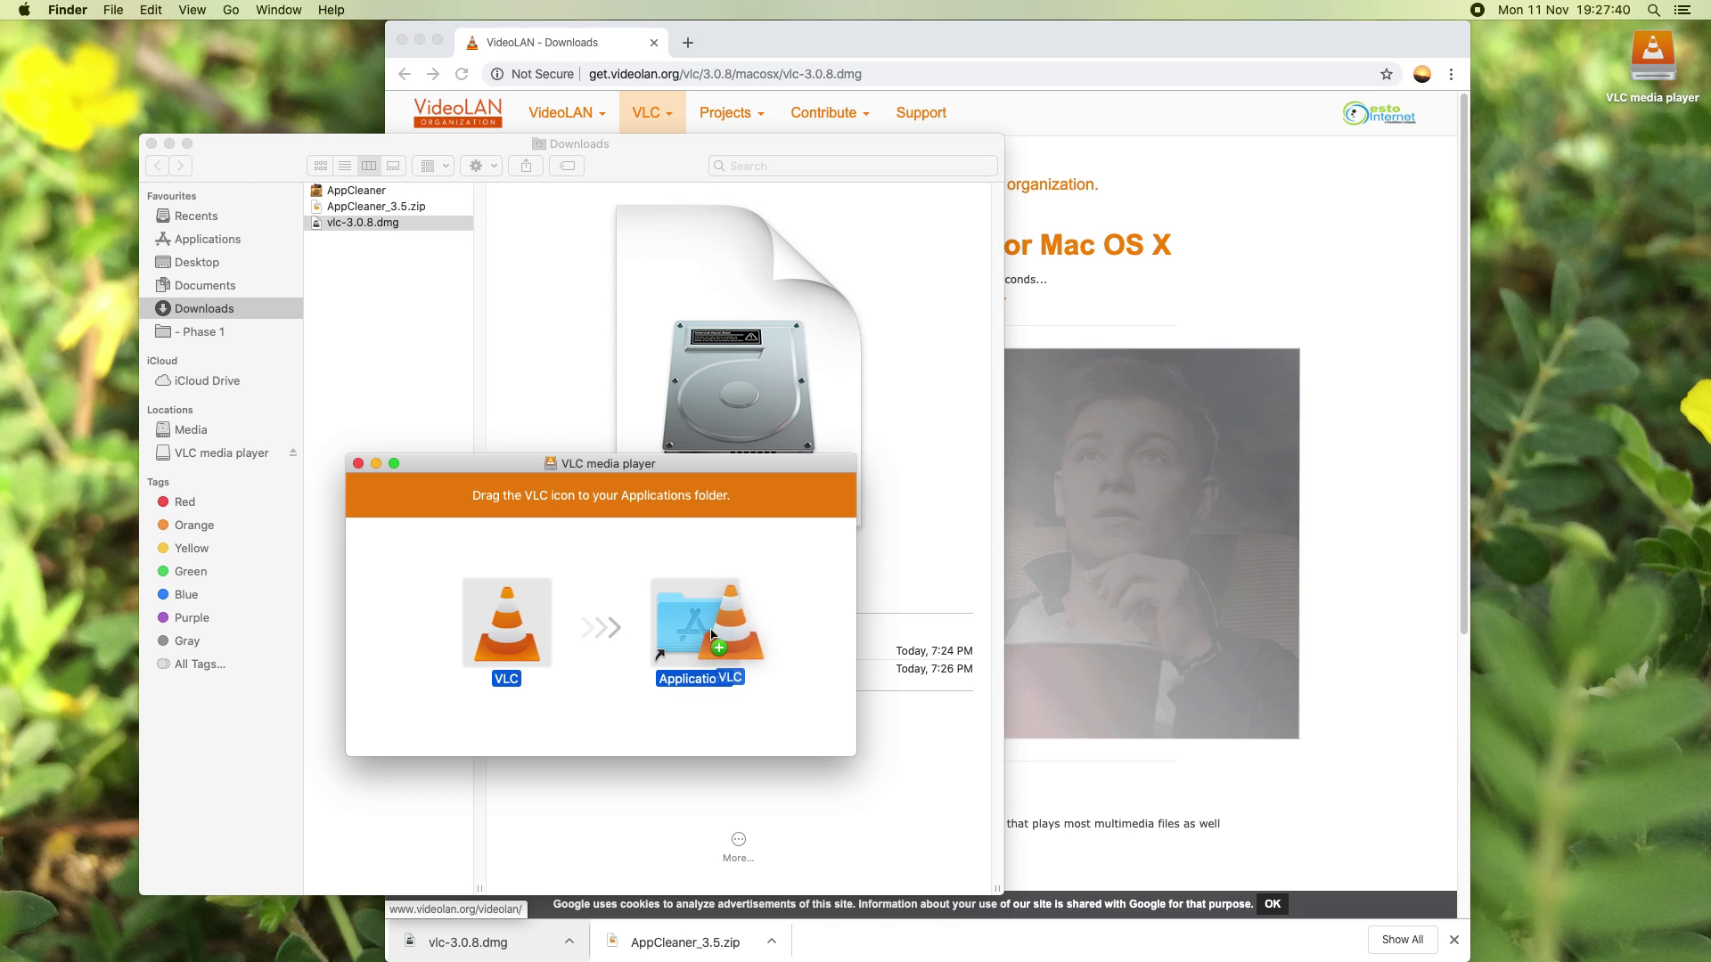
left_click_drag(504, 646, 705, 628)
left_click(359, 464)
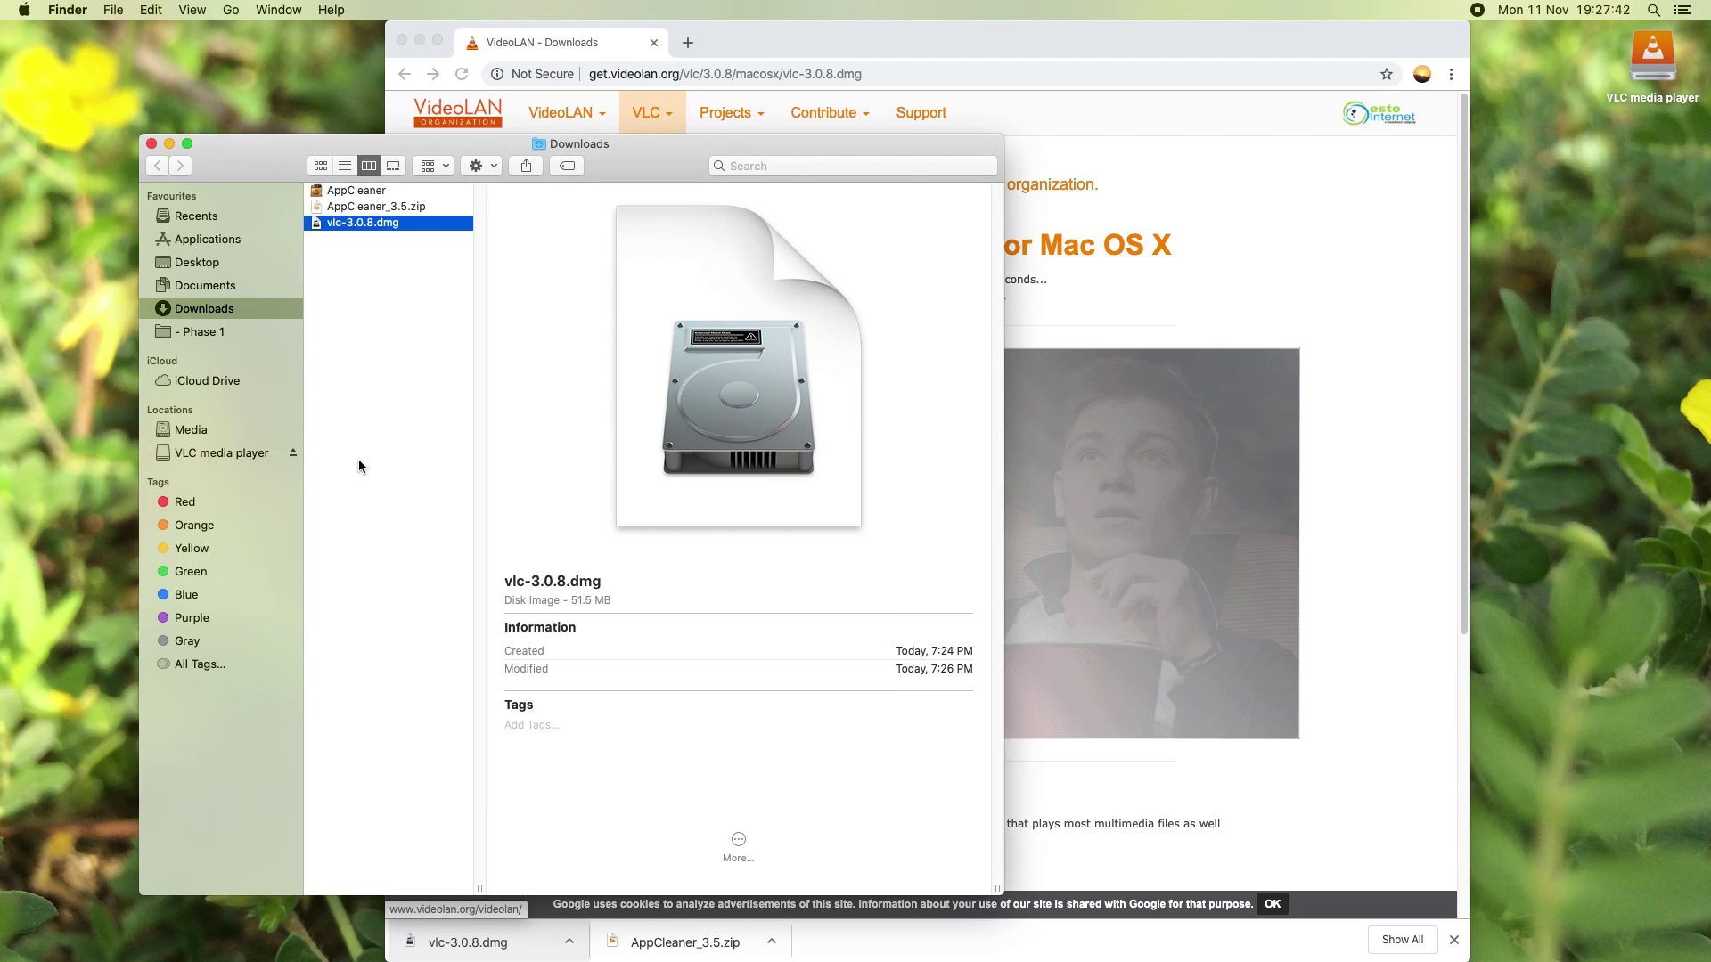
left_click(151, 143)
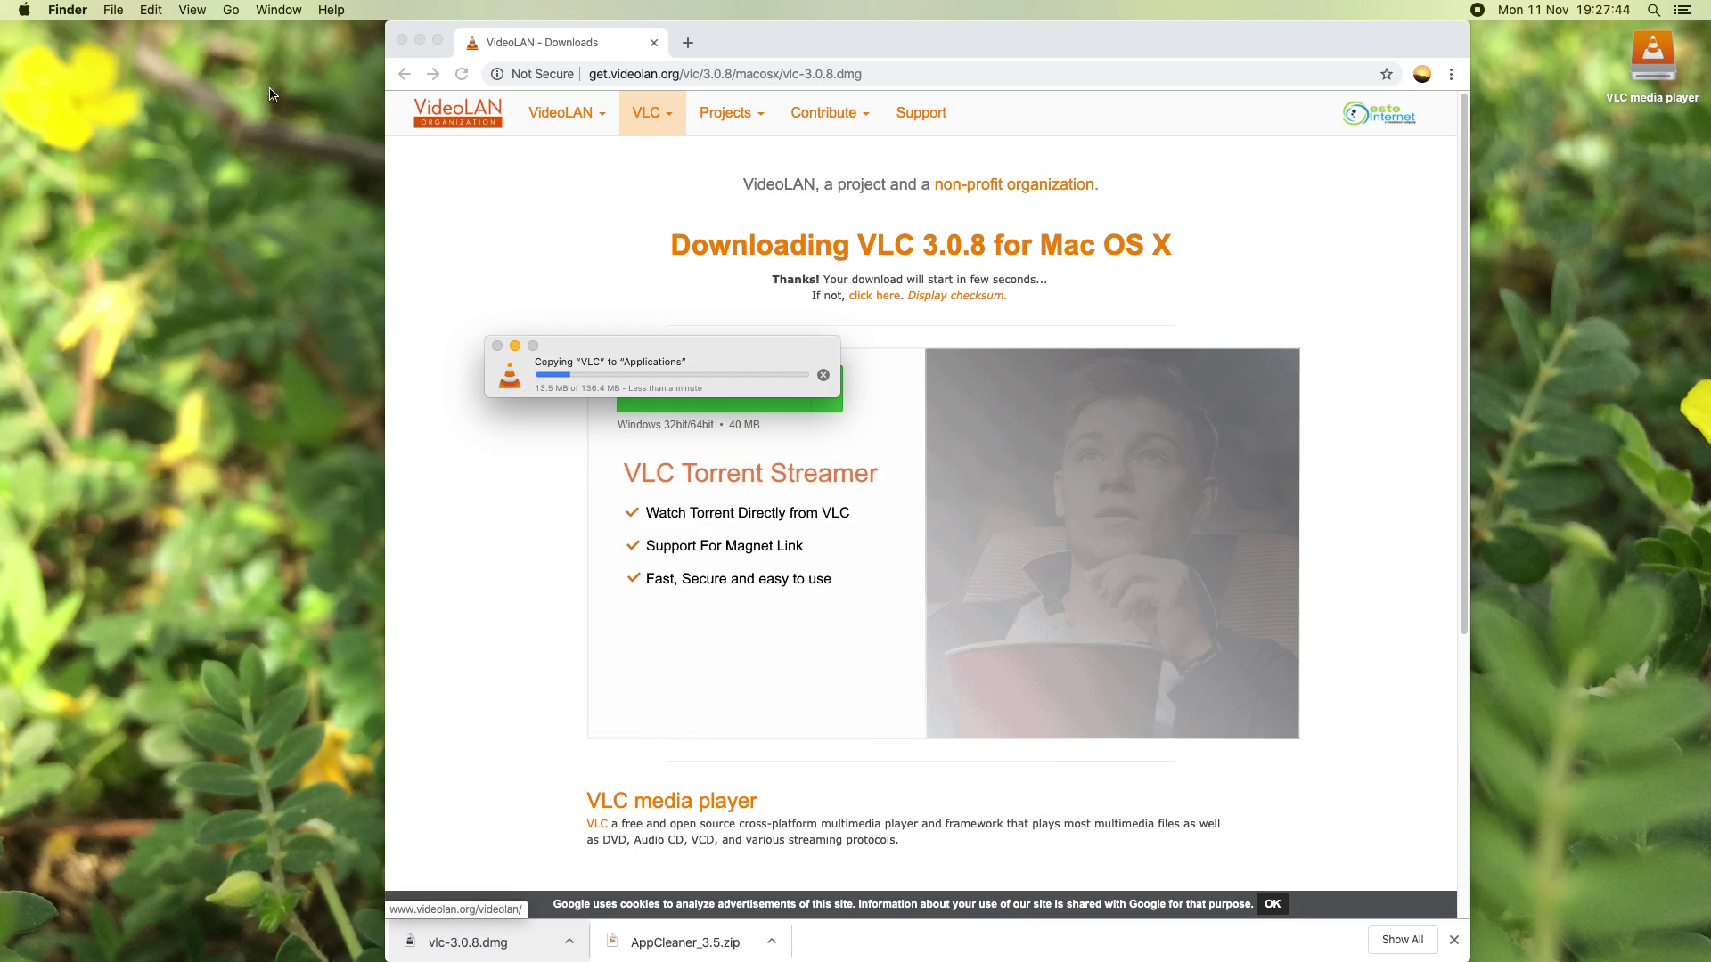
left_click(418, 40)
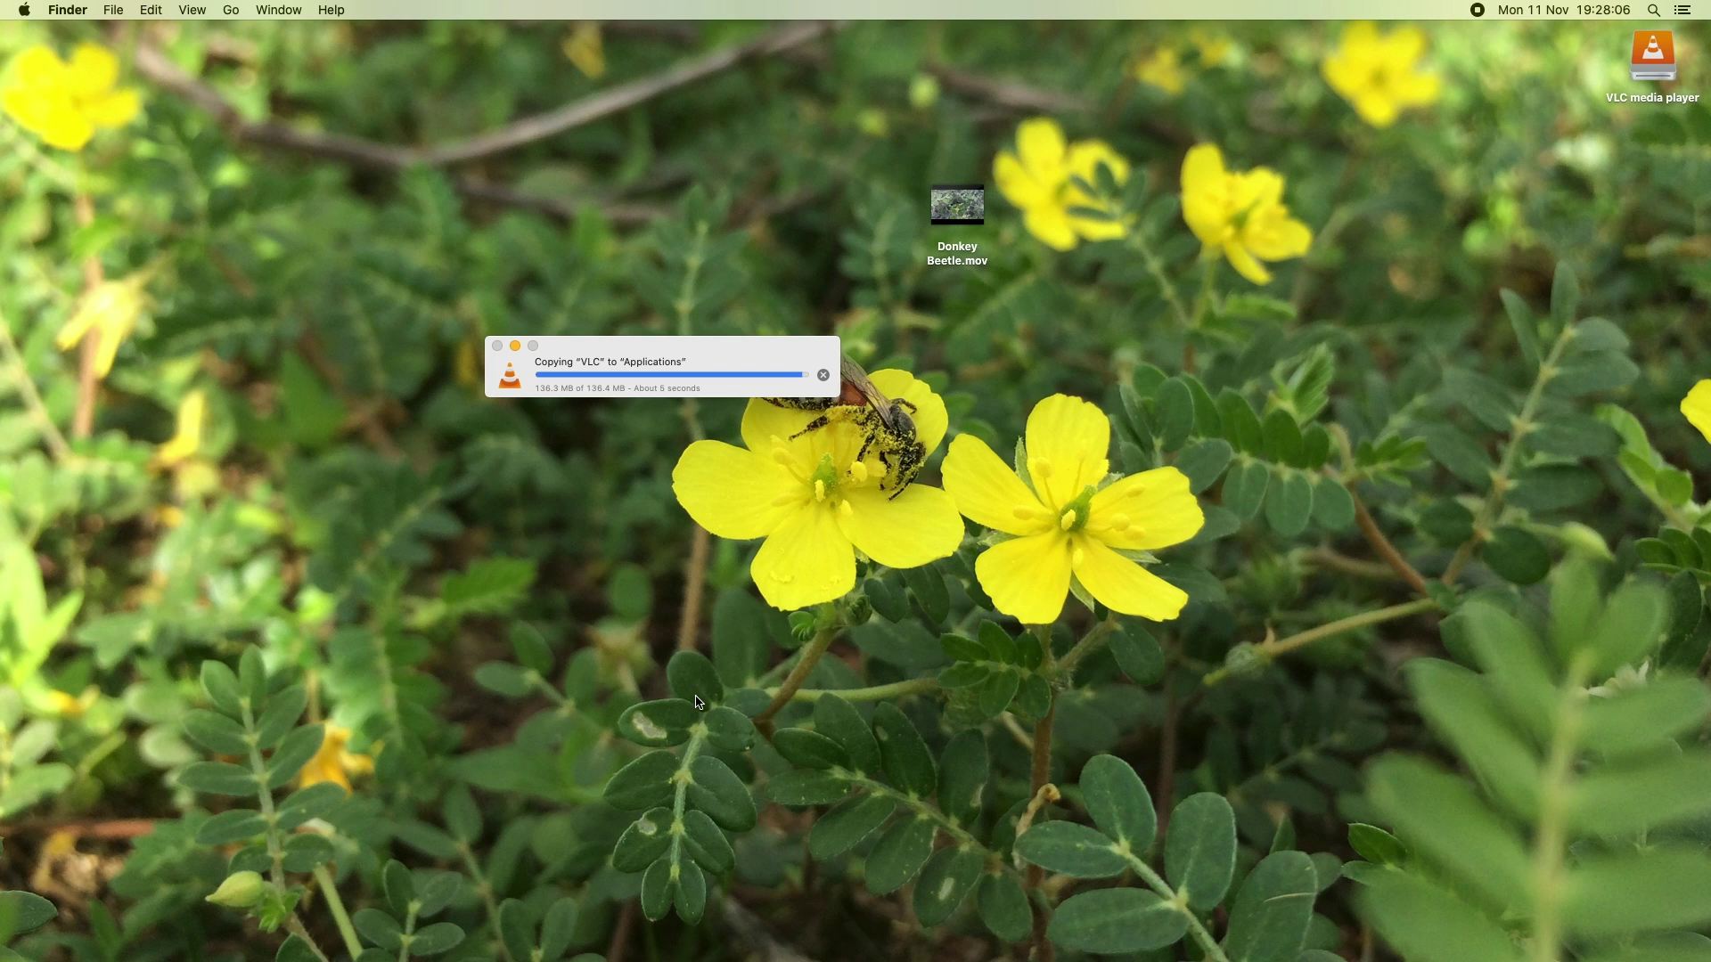
left_click(958, 224)
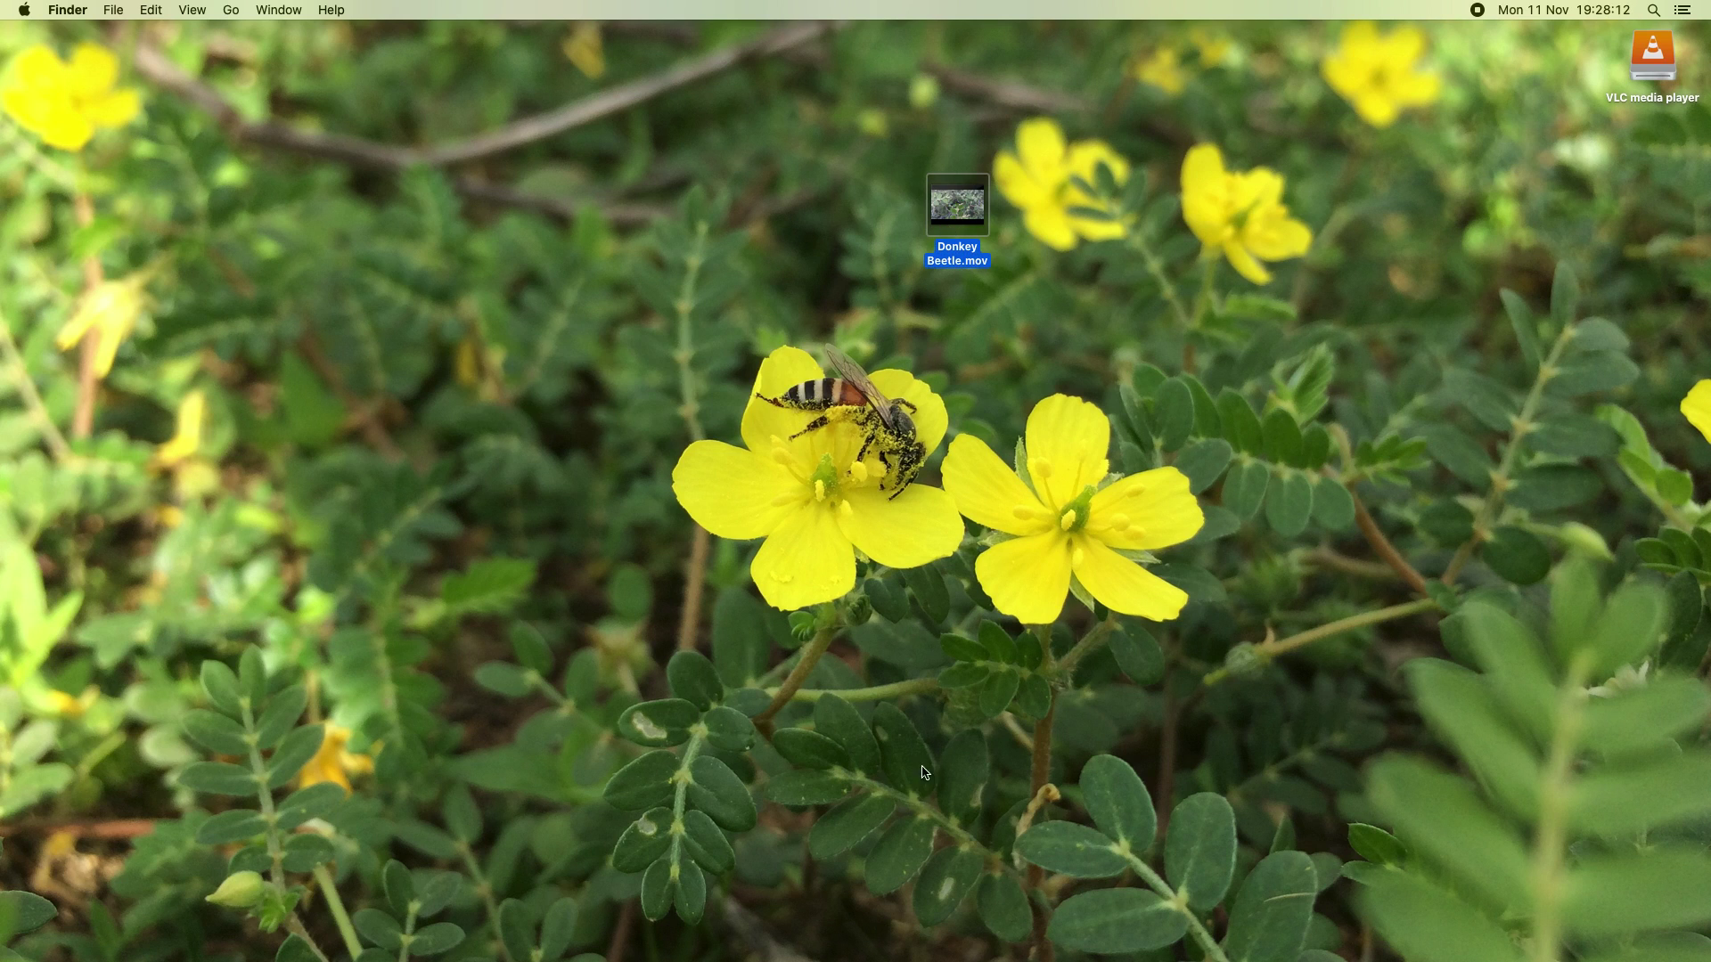
Play Donkey Beetle.mov fullscreen in the new VLC, declining metadata lookup, then close VLC.
double_click(957, 203)
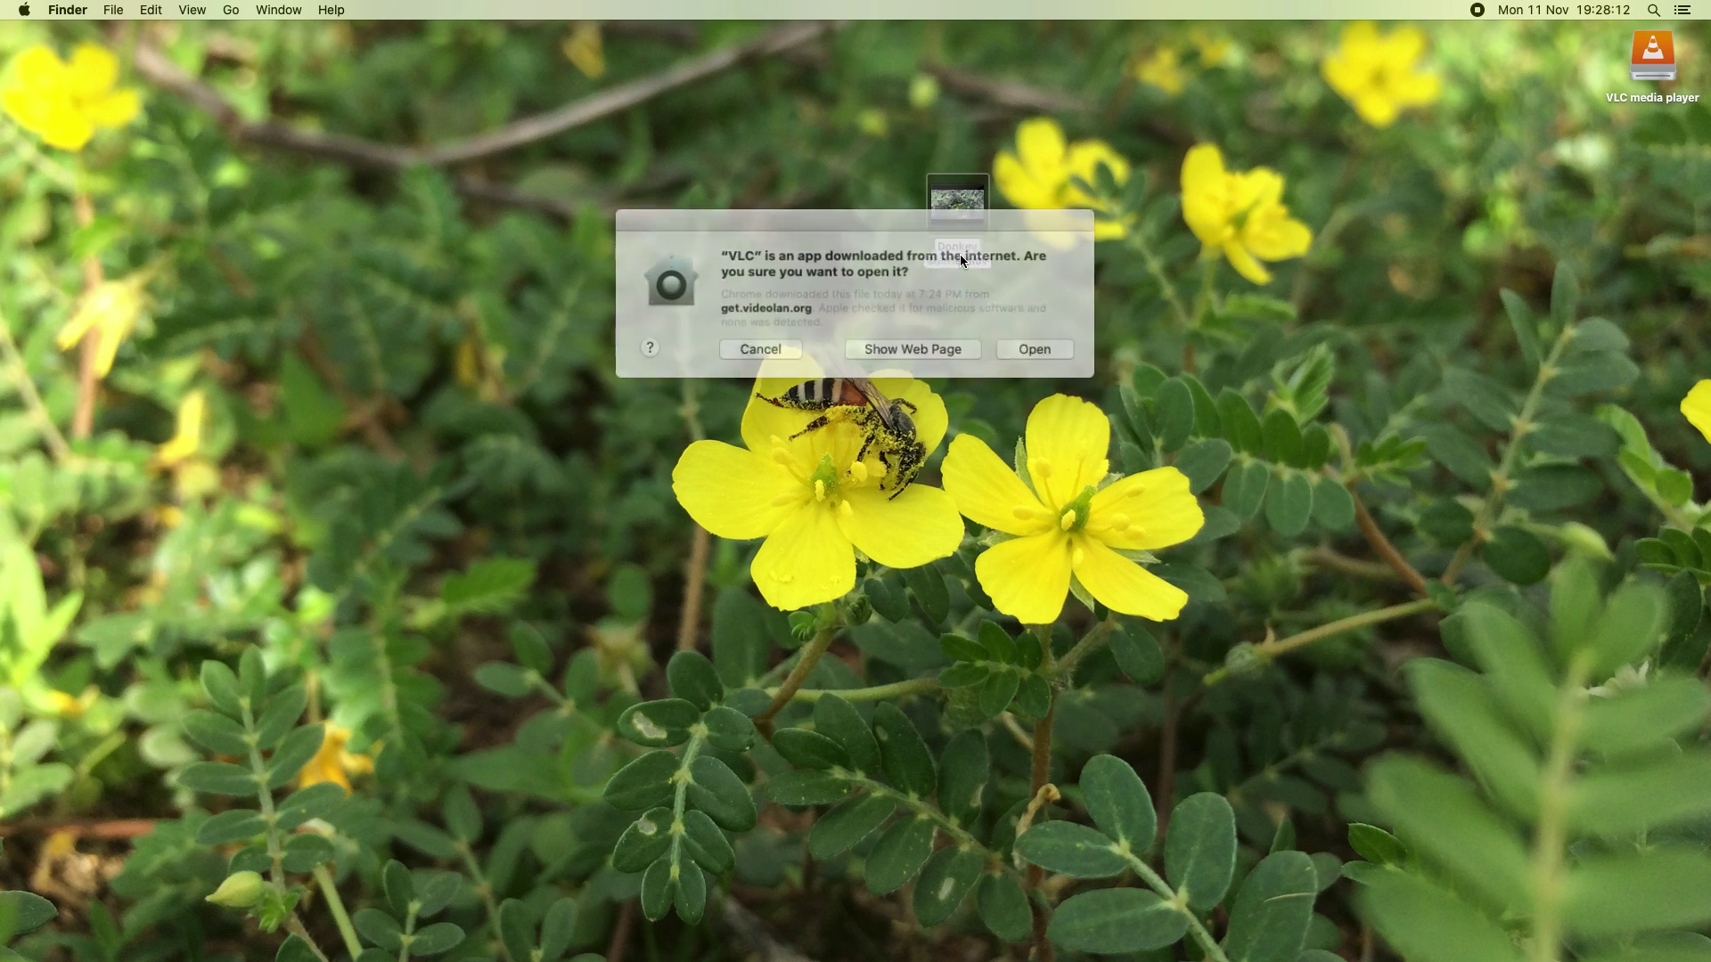
left_click(1014, 344)
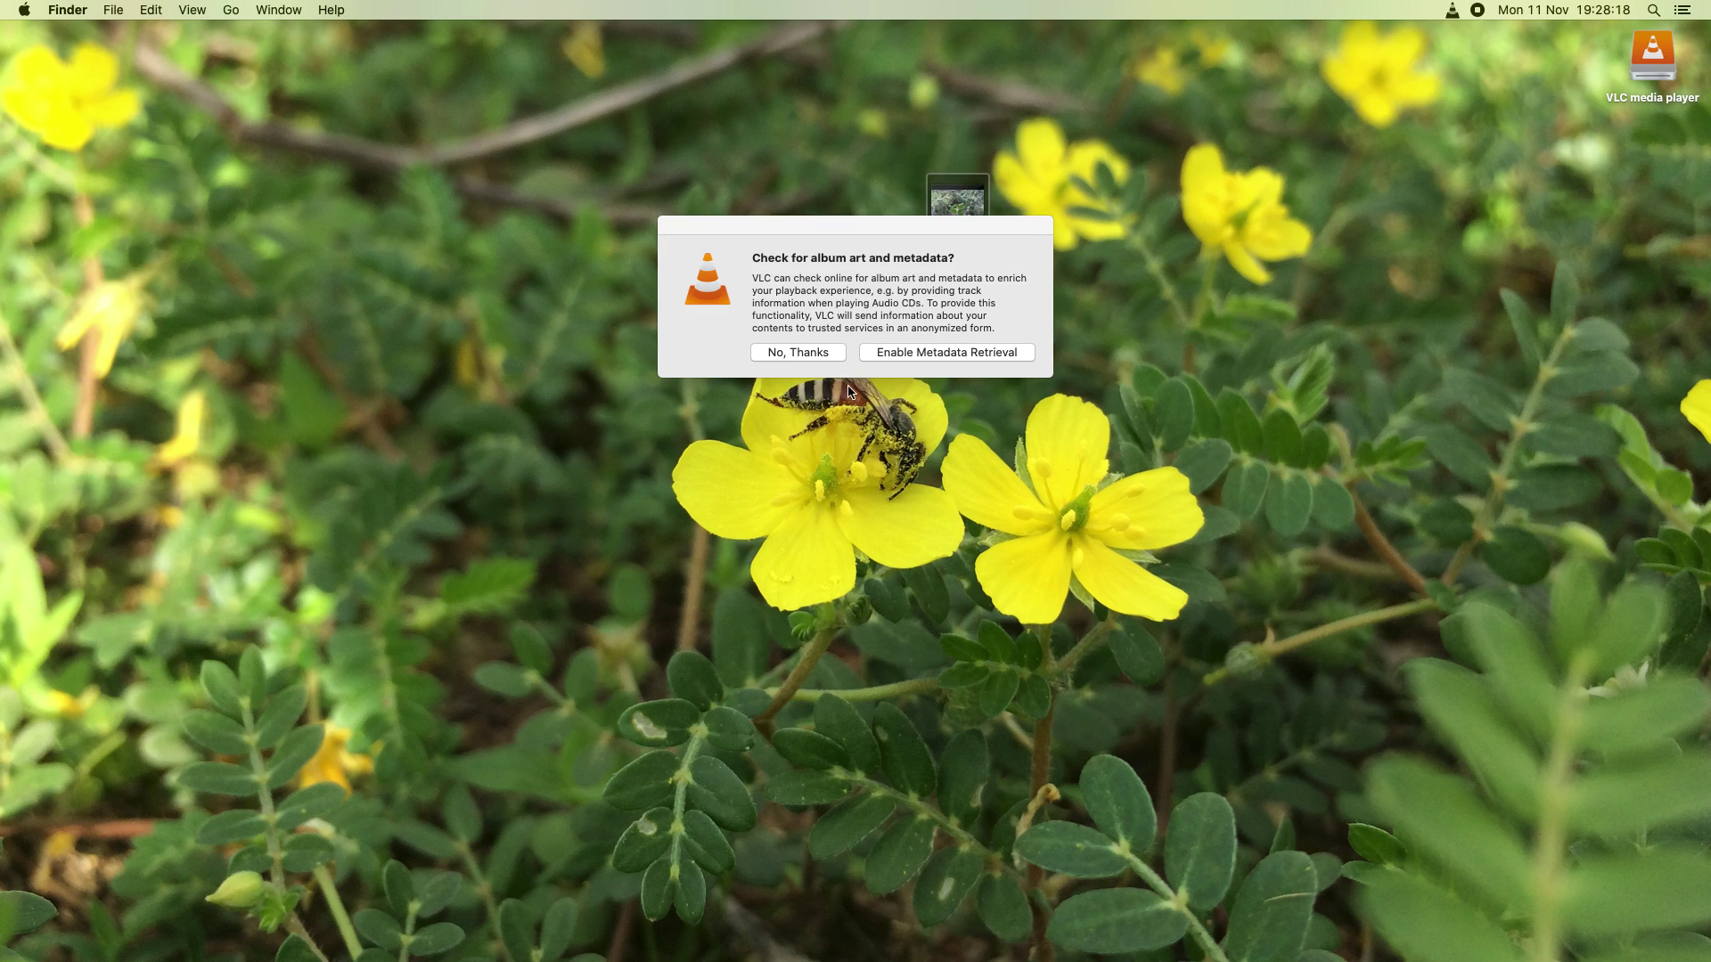
left_click(791, 354)
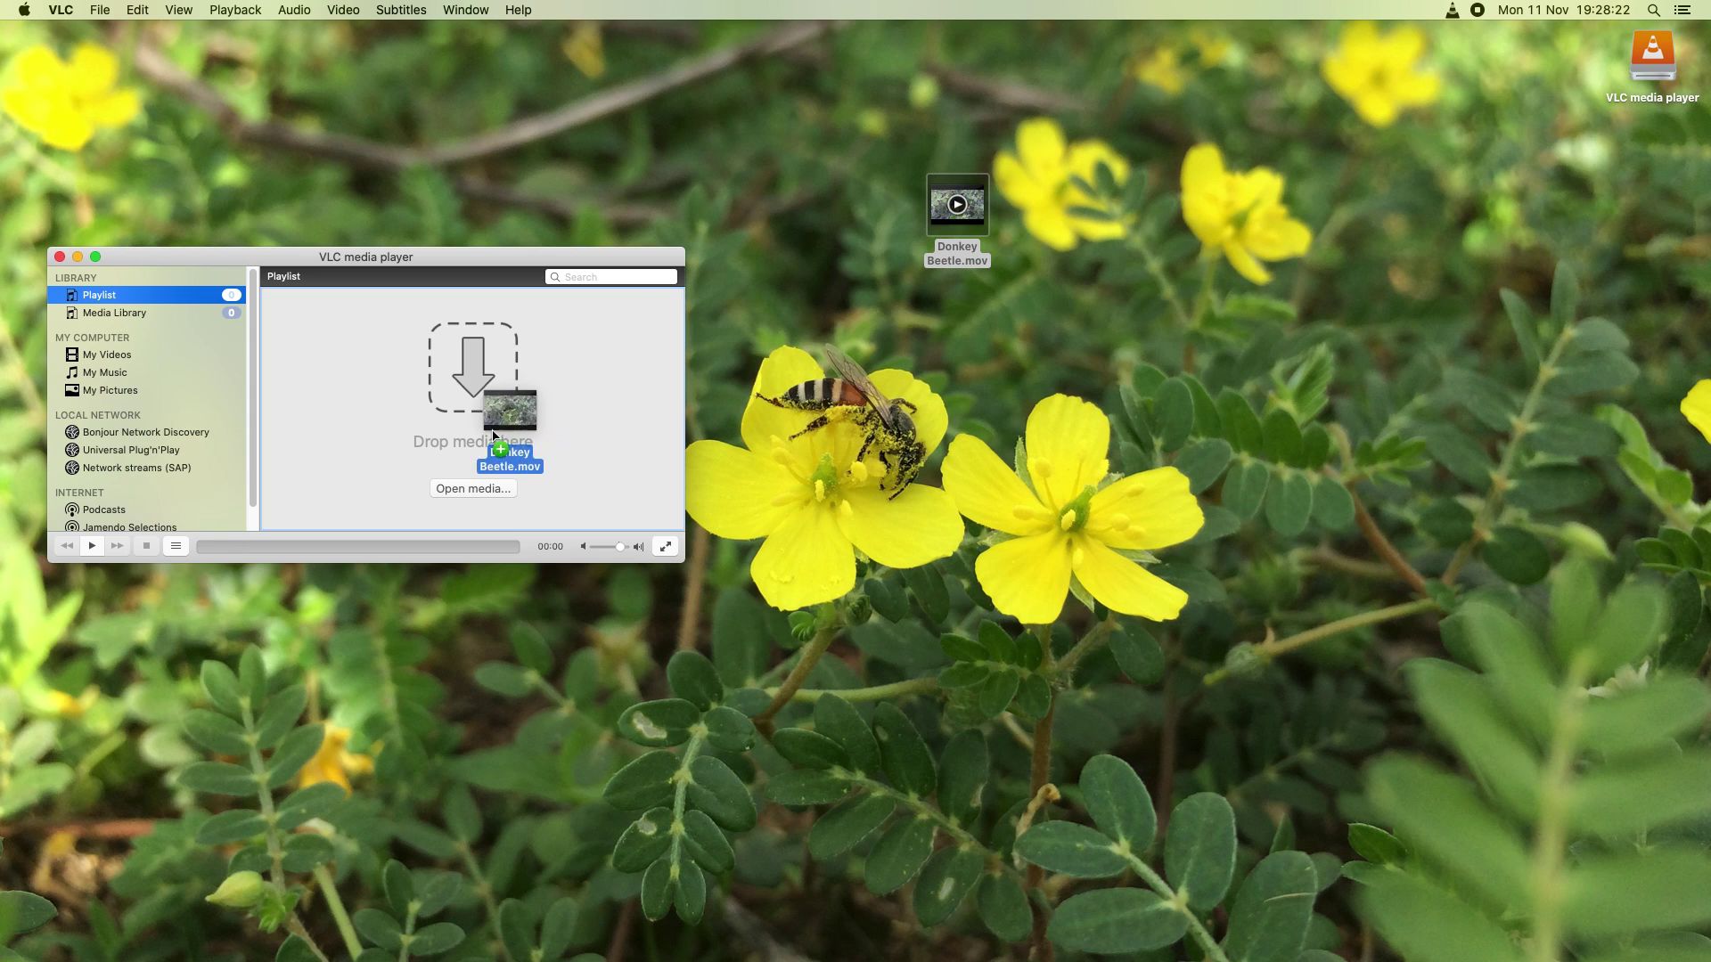
left_click_drag(957, 208, 482, 441)
double_click(146, 548)
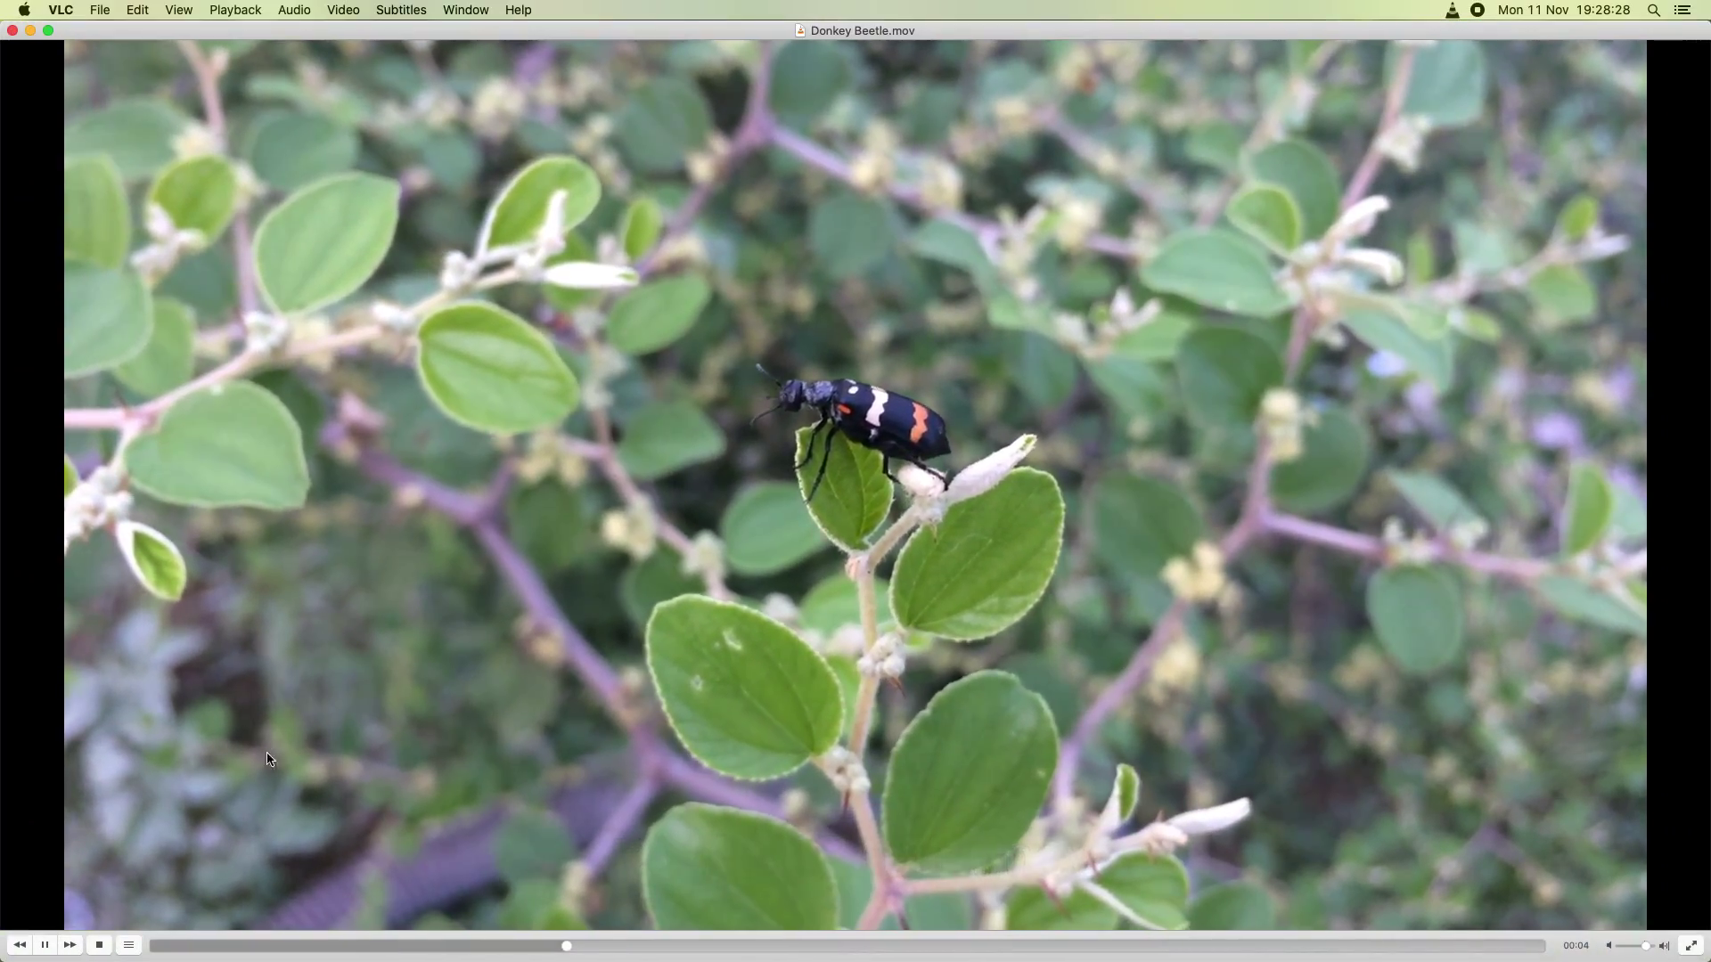
left_click(12, 29)
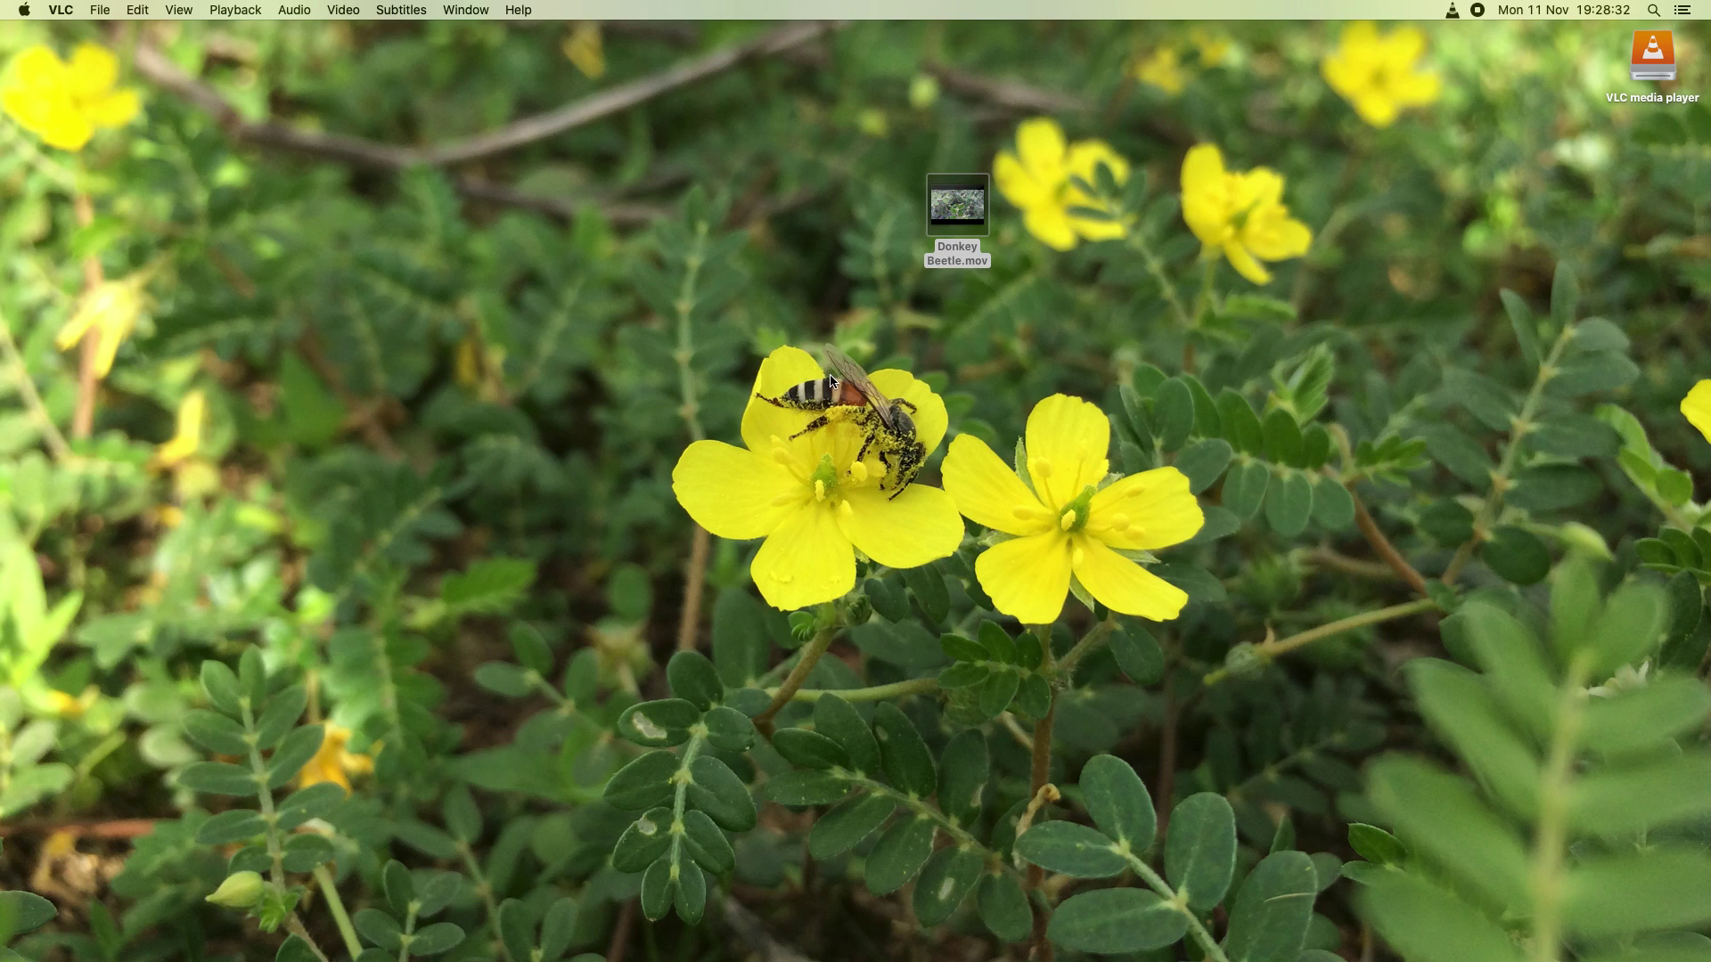
Eject the 'VLC media player' disk using its desktop context menu.
right_click(1616, 92)
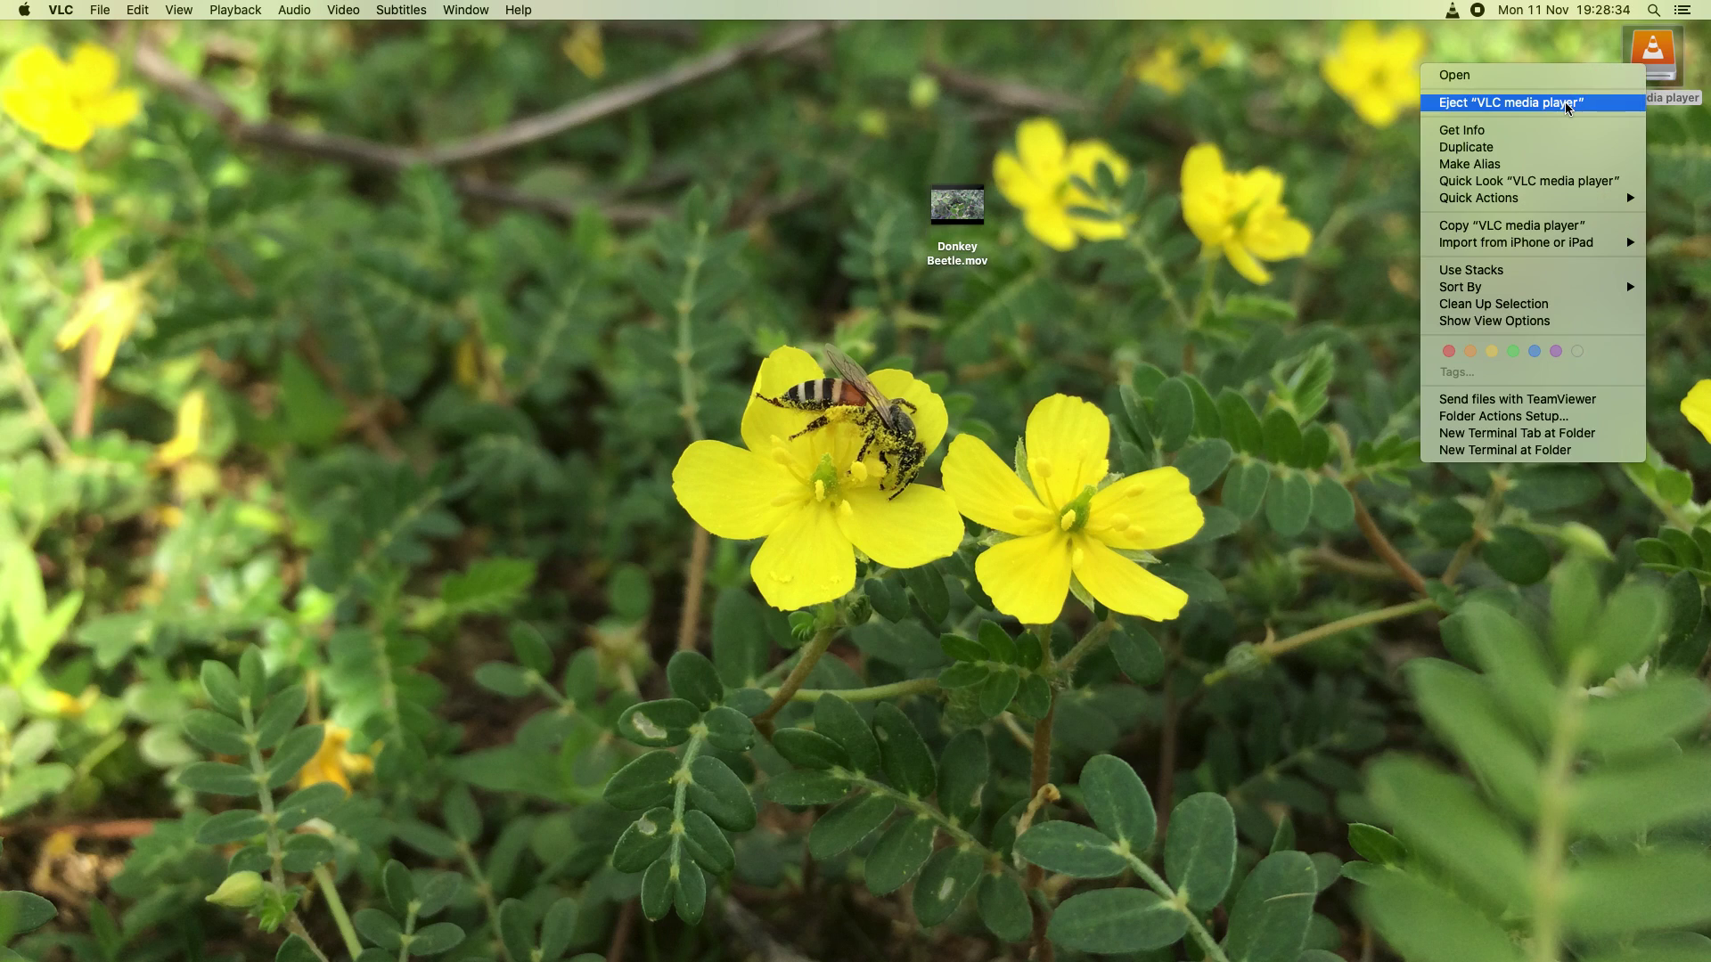
left_click(1516, 105)
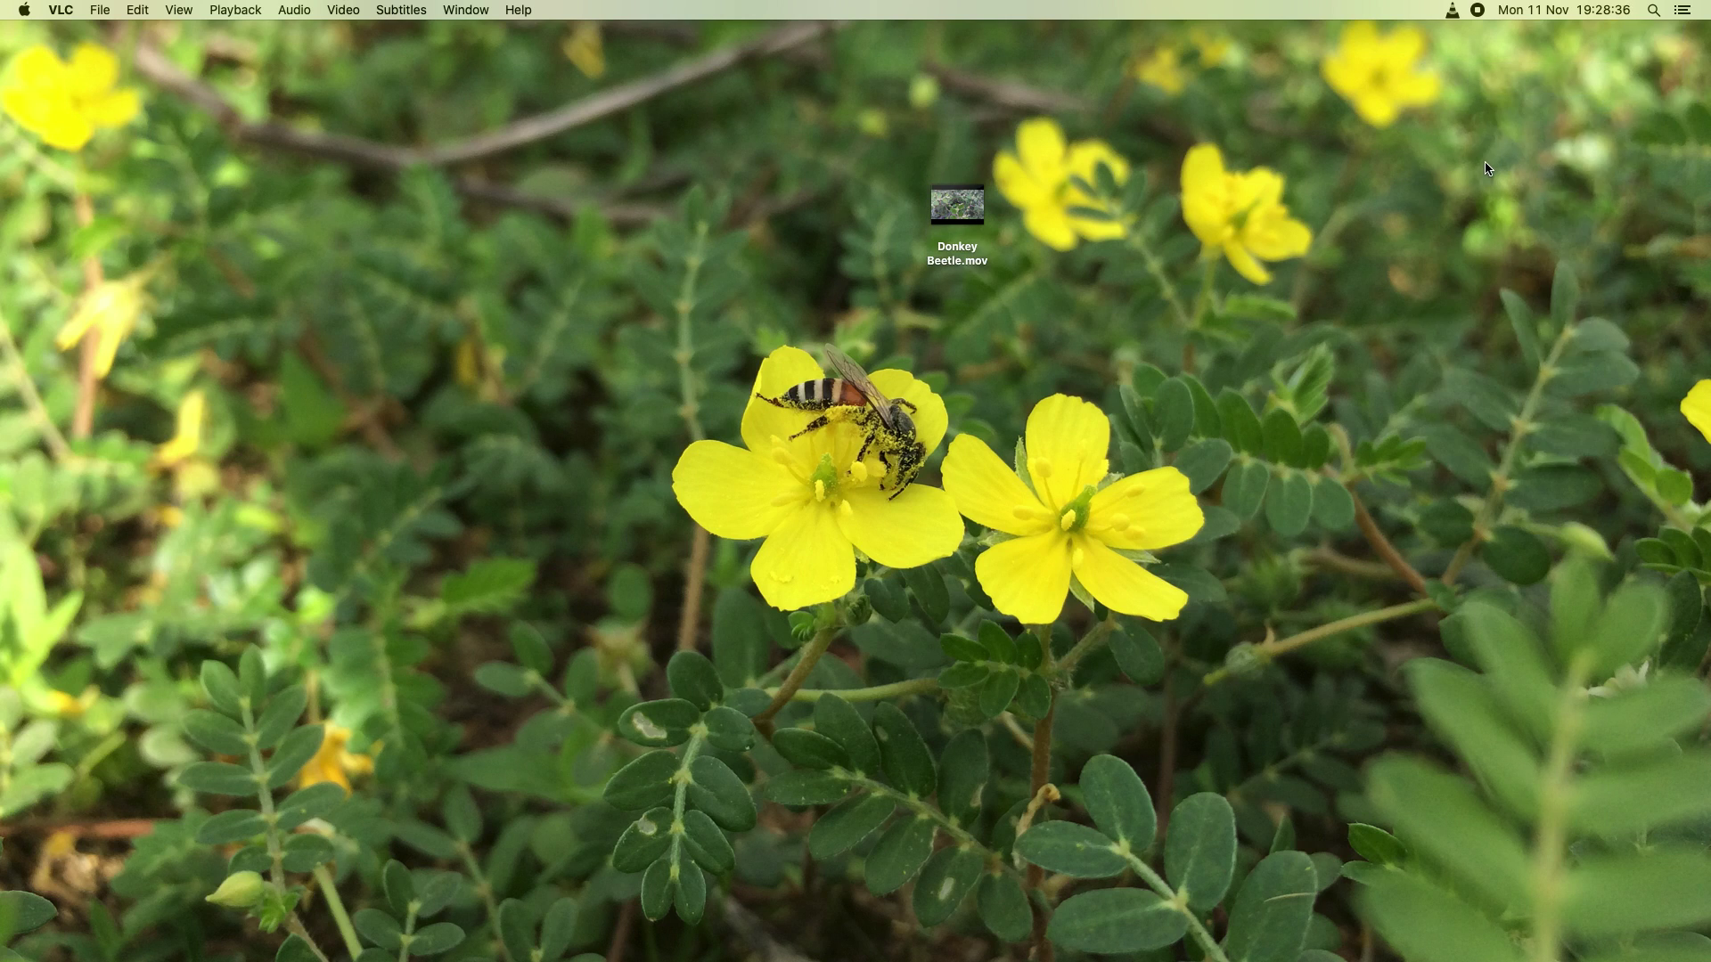